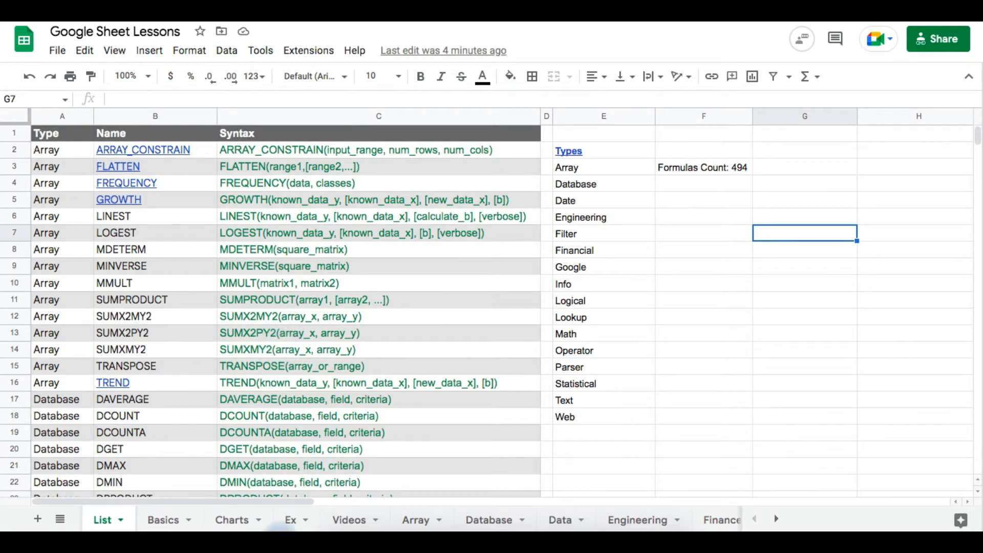
Step: Look through the line and combo chart examples on the Charts sheet
click(236, 522)
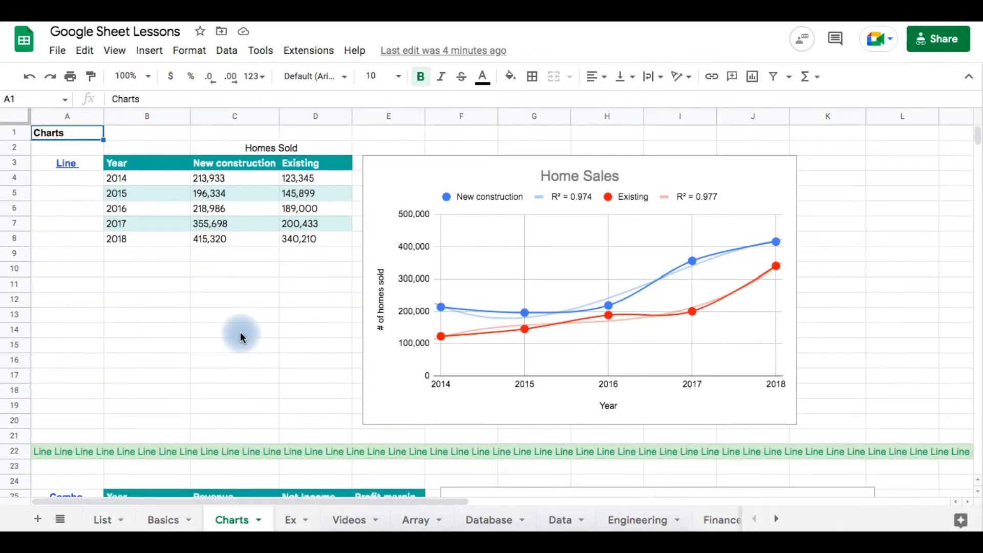
scroll(241, 334, down, 8)
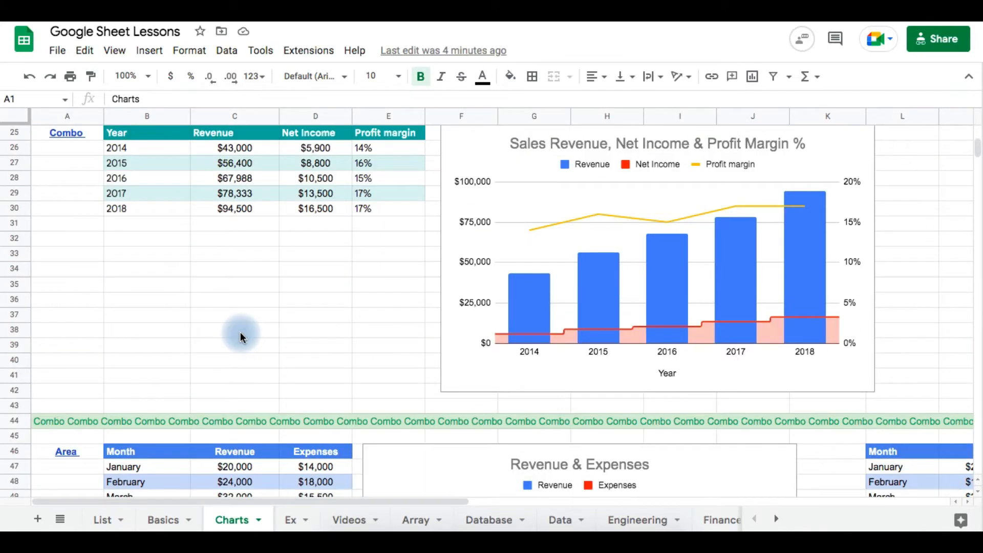
scroll(241, 336, up, 8)
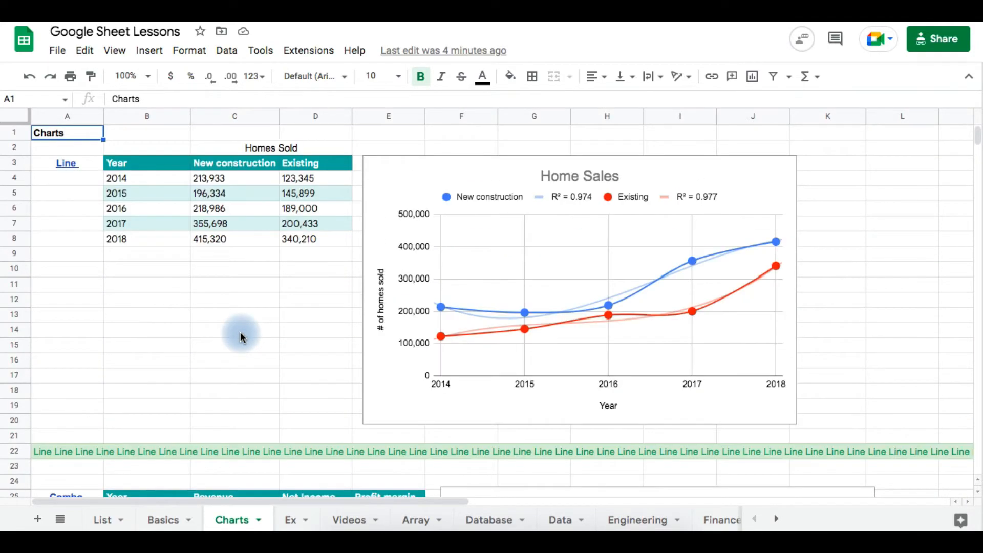
Step: Review the array functions on the List sheet, checking the video link for GROWTH and the LINEST and LOGEST entries
click(105, 519)
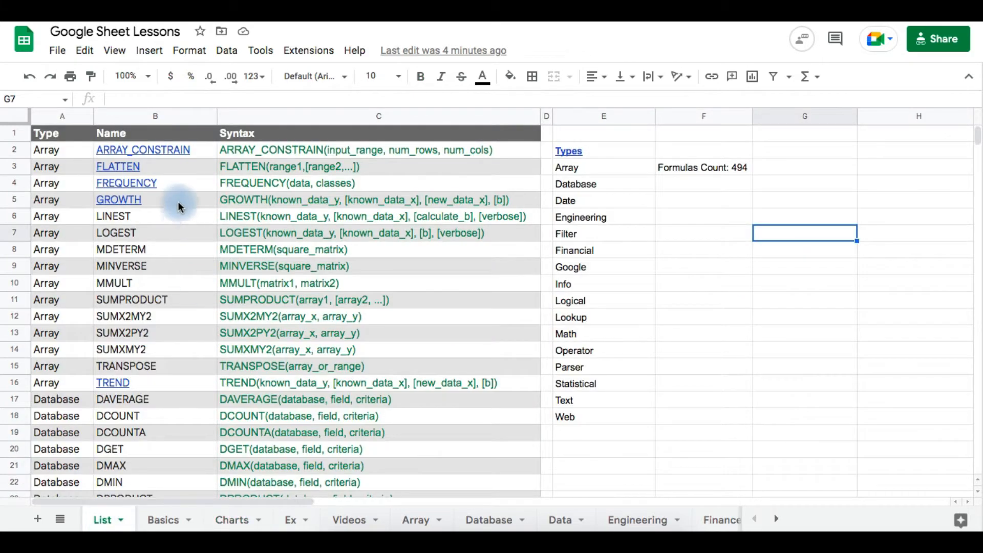
click(279, 155)
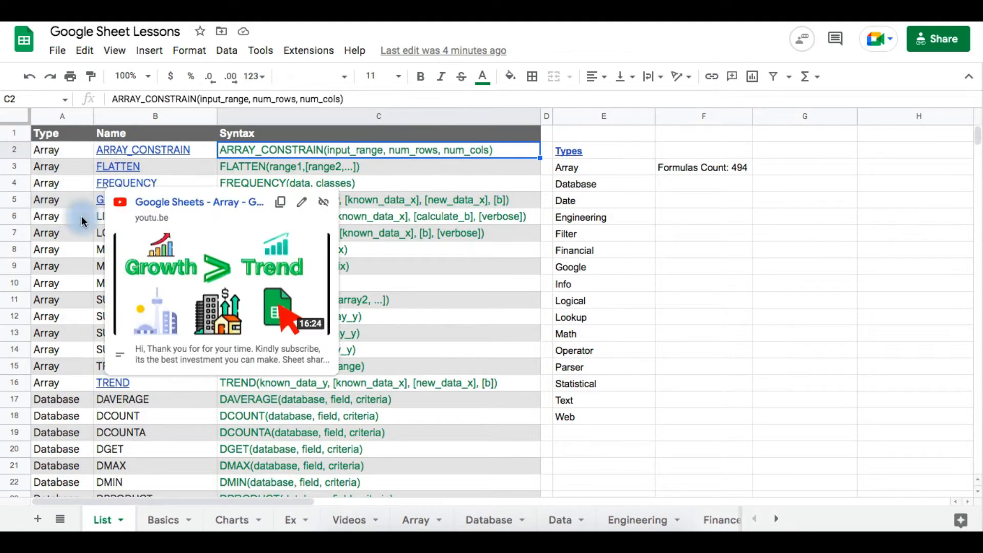
click(422, 253)
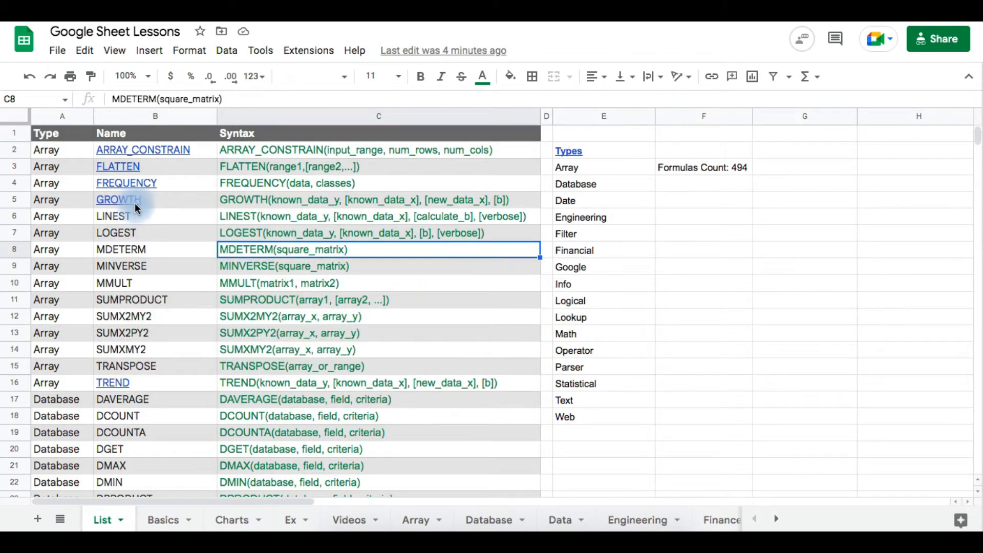
click(129, 203)
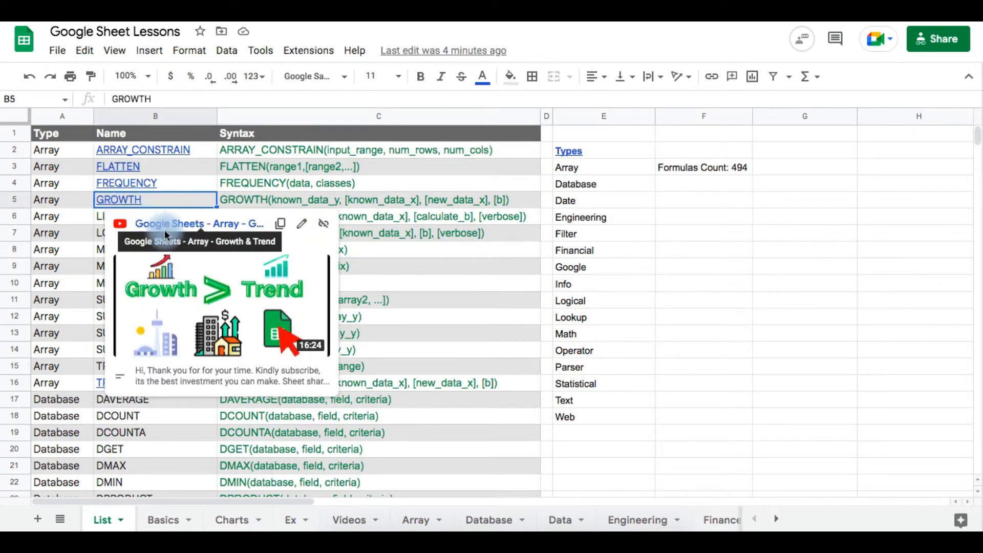
click(402, 266)
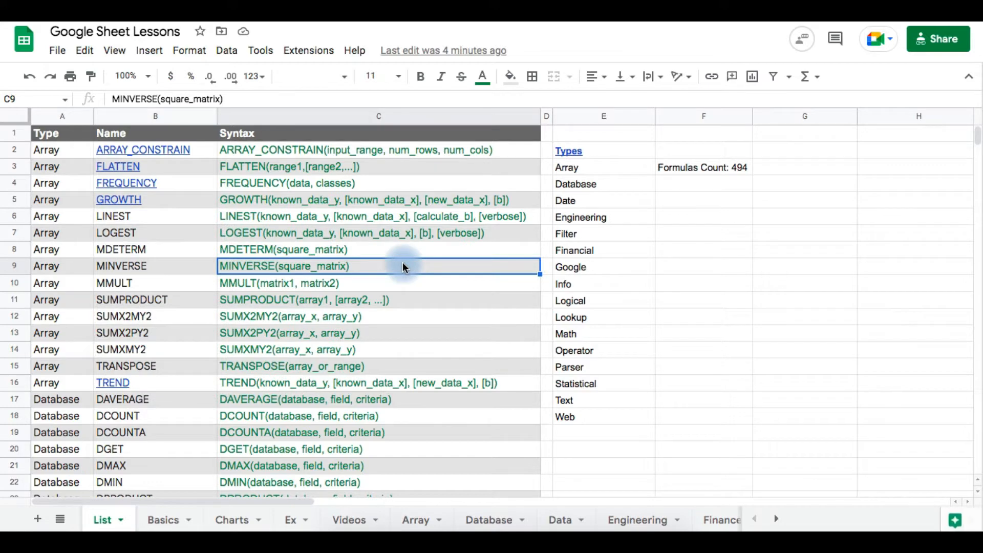
click(137, 217)
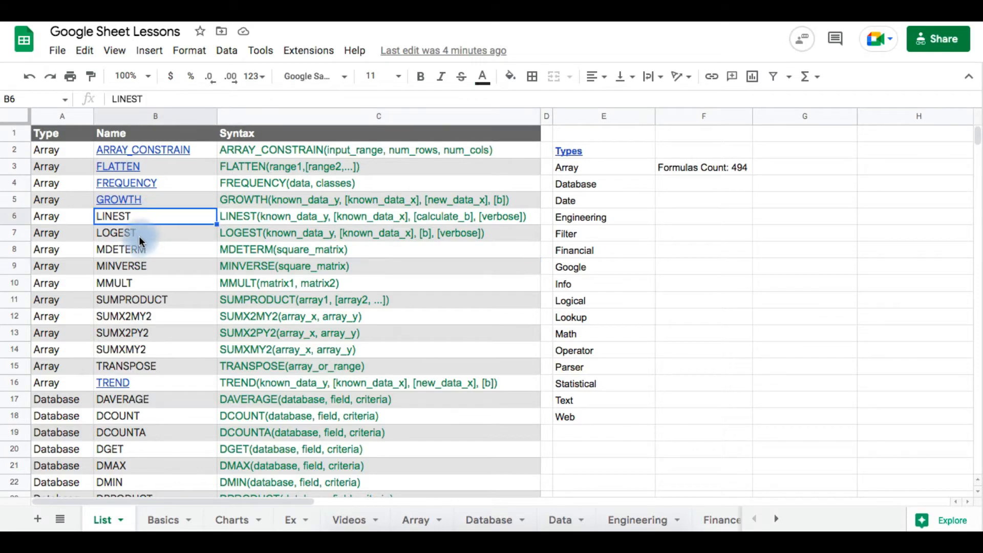
click(139, 235)
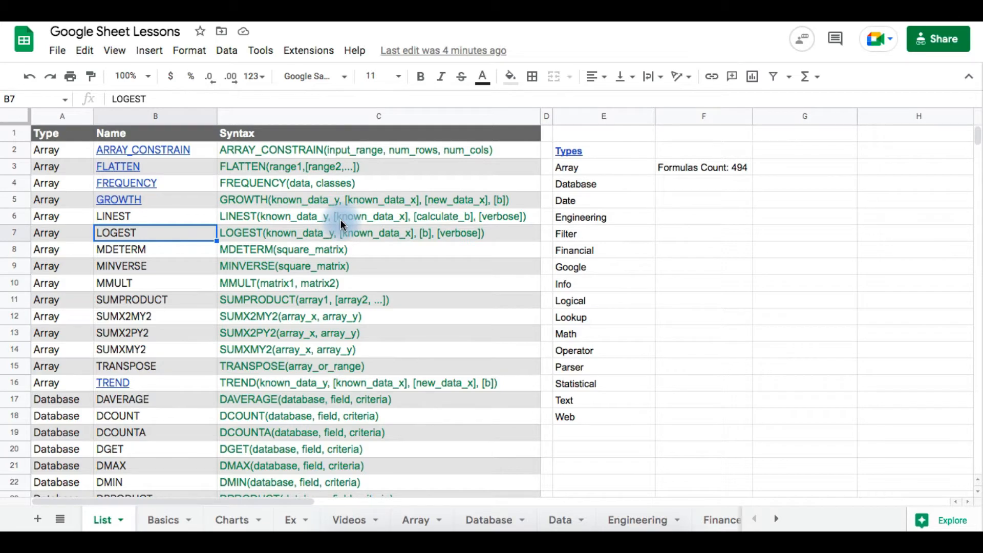
Step: Go to the Array sheet and review the LINEST and LOGEST syntax in rows 123 and 124
click(417, 520)
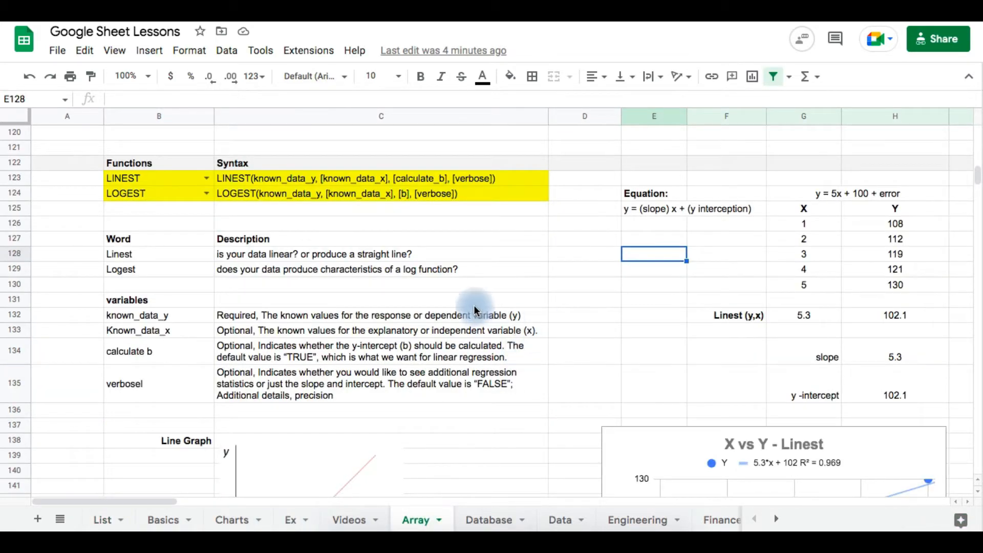
scroll(614, 309, up, 3)
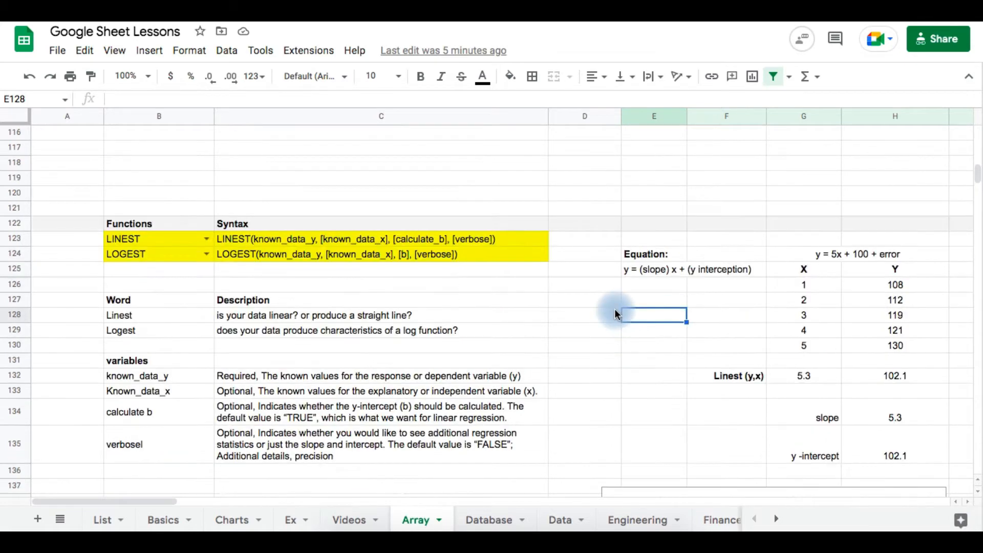
scroll(614, 309, down, 2)
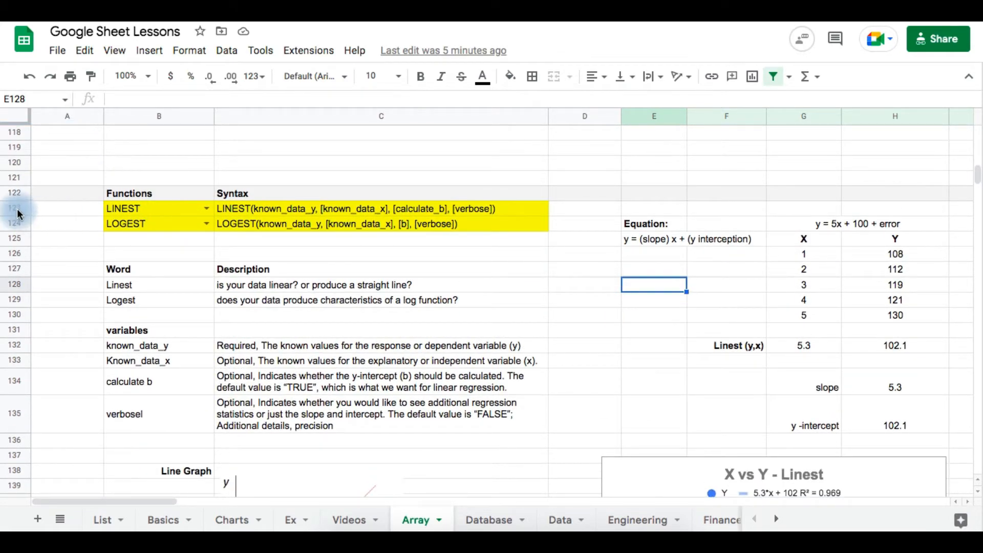
click(55, 195)
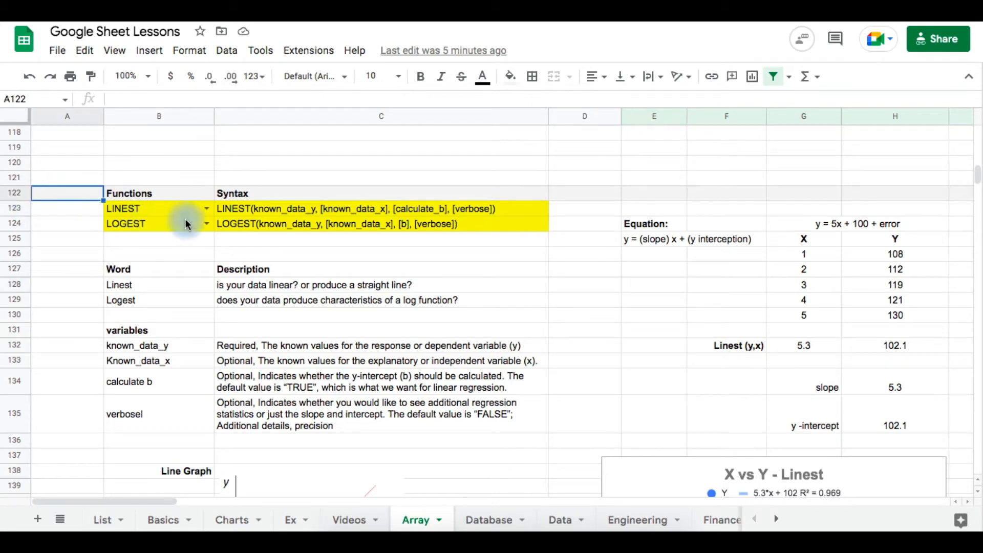
click(393, 267)
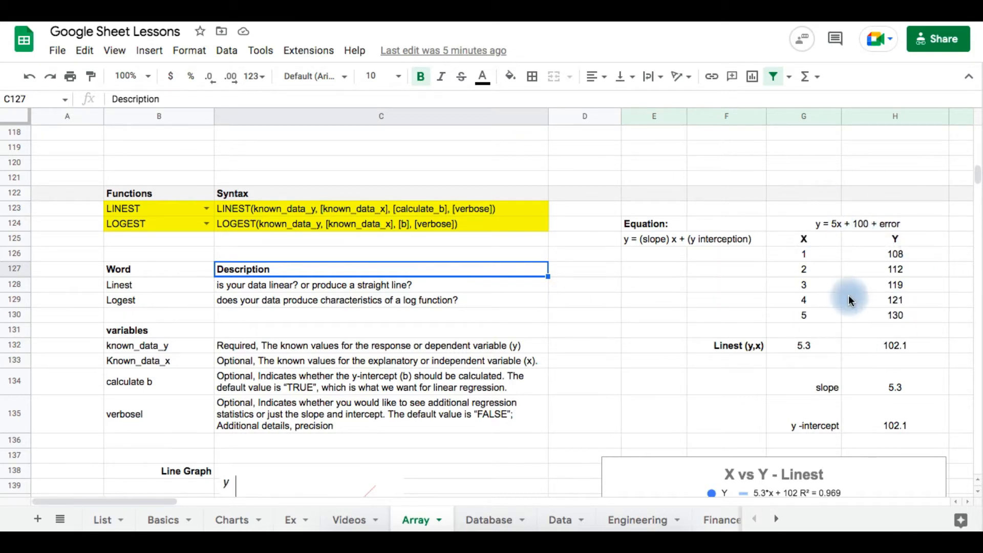
click(584, 314)
click(383, 256)
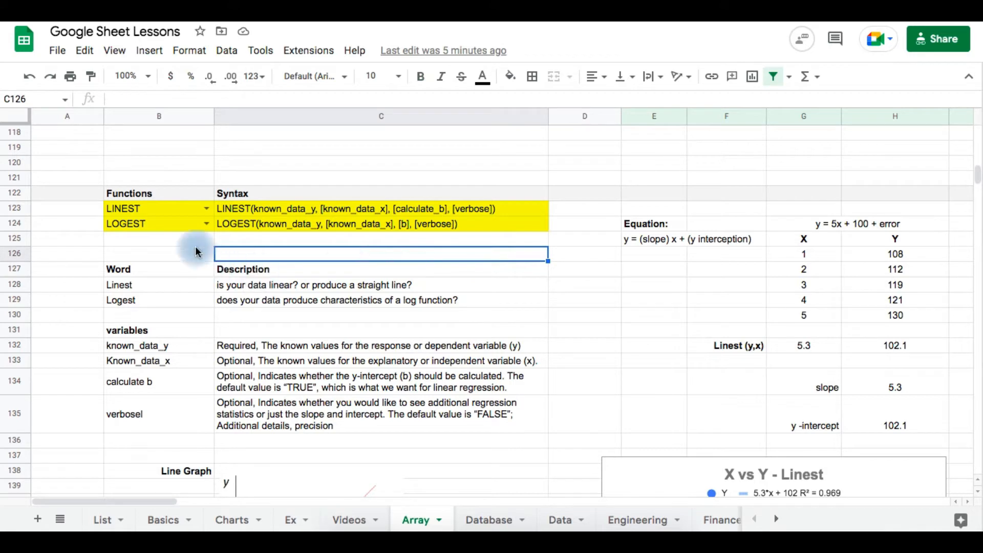
click(171, 211)
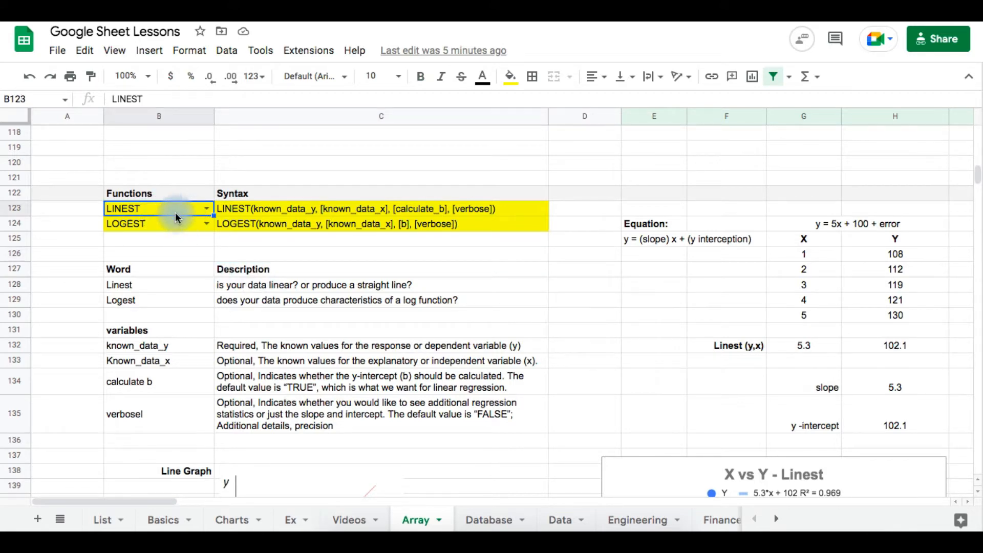
click(161, 228)
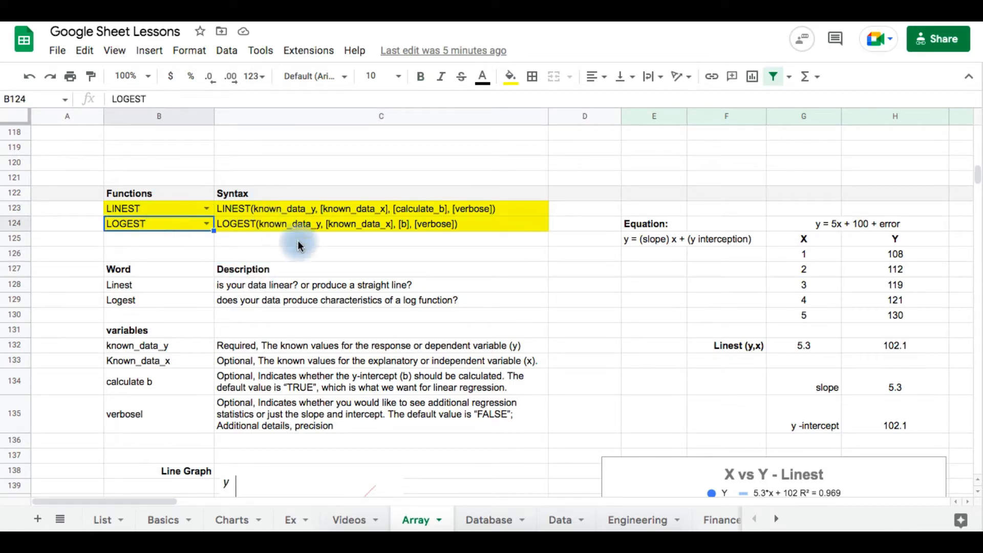
click(325, 249)
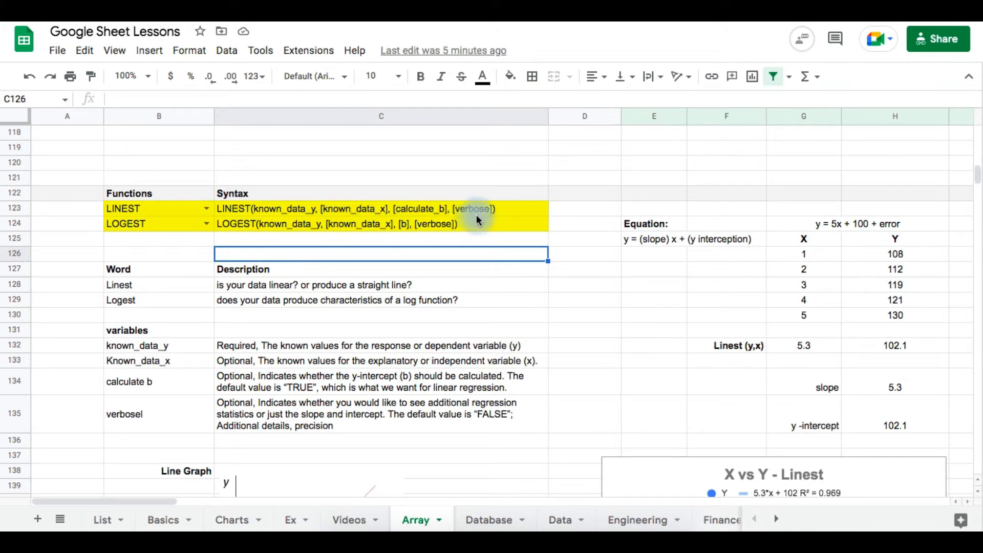
Step: Read the Linest and Logest descriptions and the variable definitions in rows 127 to 135
click(581, 306)
scroll(358, 287, down, 1)
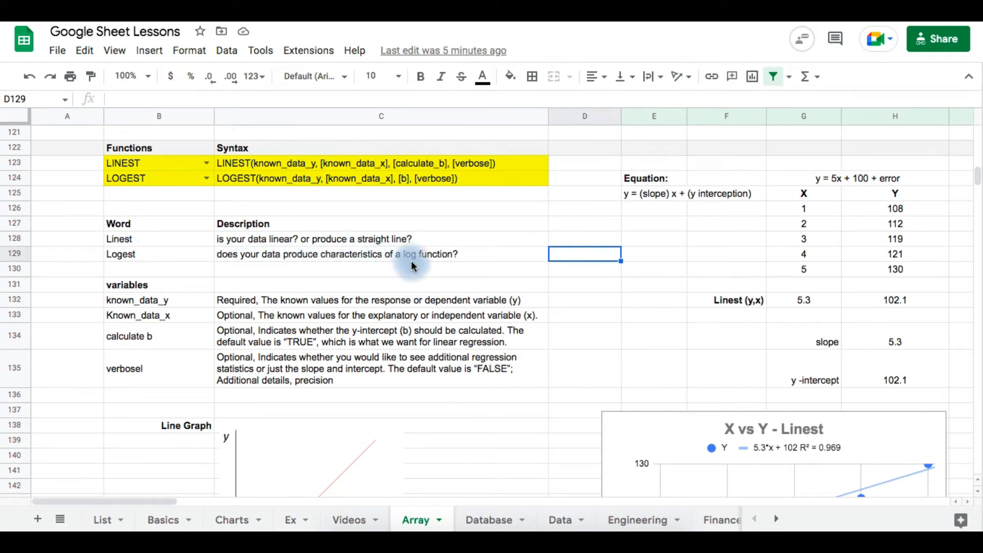
click(377, 275)
scroll(376, 275, down, 1)
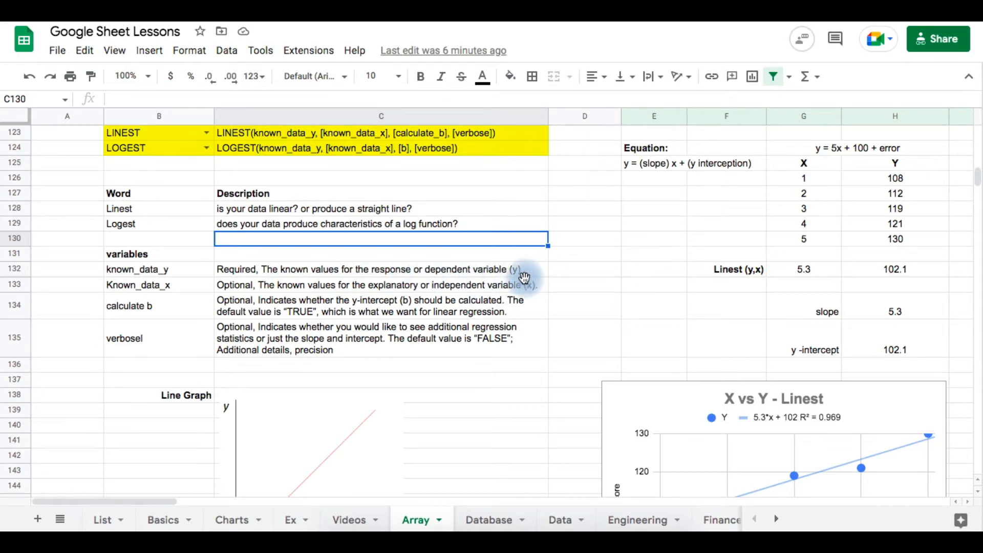
click(559, 272)
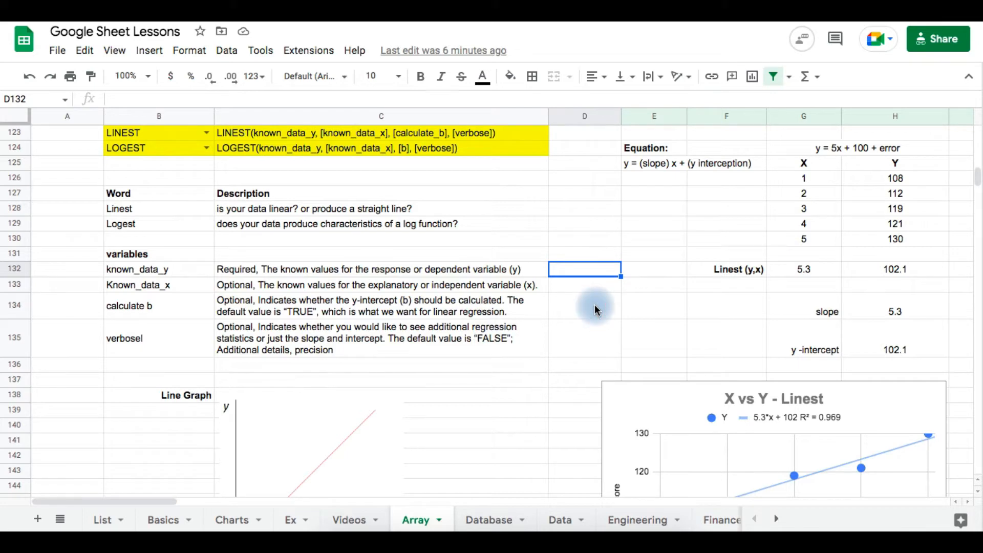
Step: Examine the Line Graph and Log Graph illustrations below the variable definitions
scroll(594, 307, down, 2)
click(496, 356)
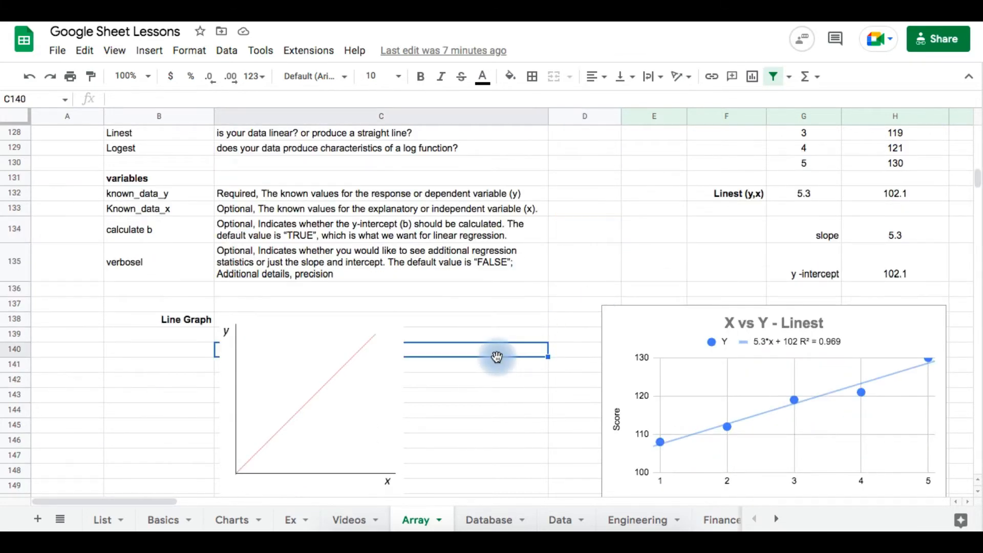
scroll(496, 355, down, 2)
click(80, 320)
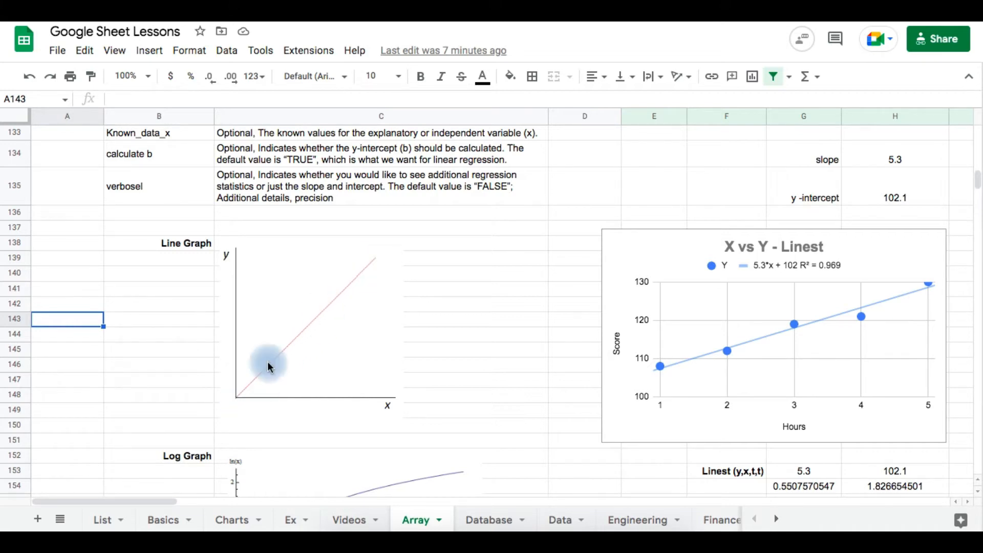
scroll(403, 289, down, 3)
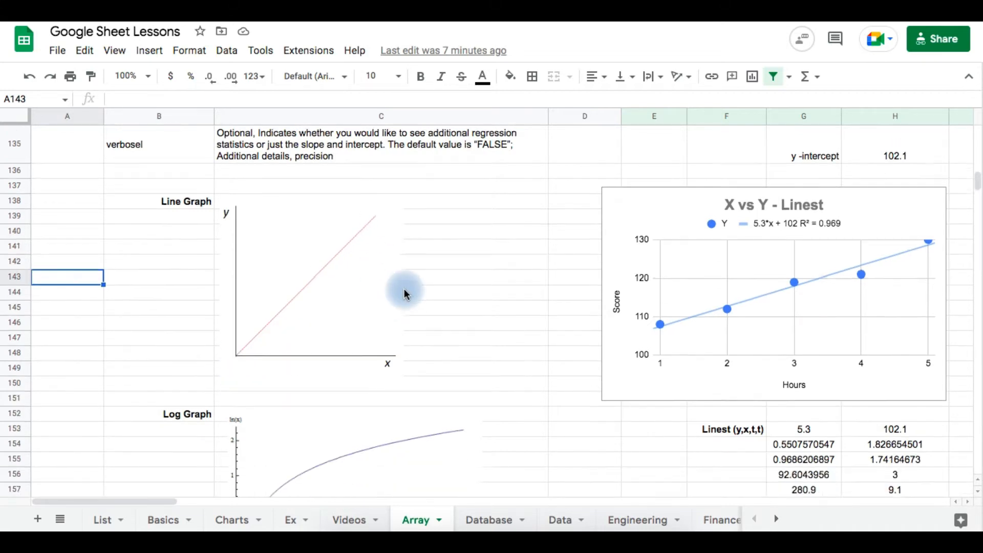
scroll(404, 293, down, 1)
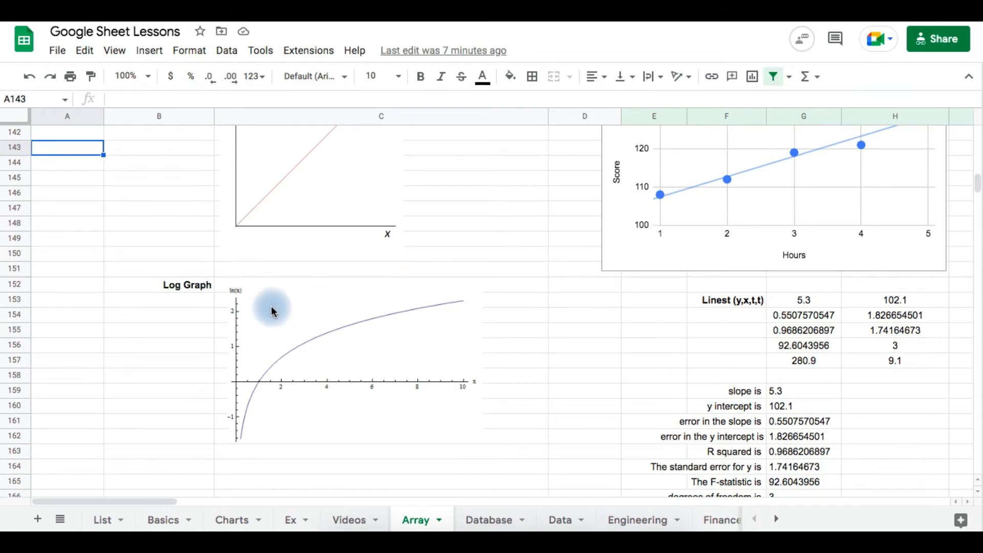
click(153, 330)
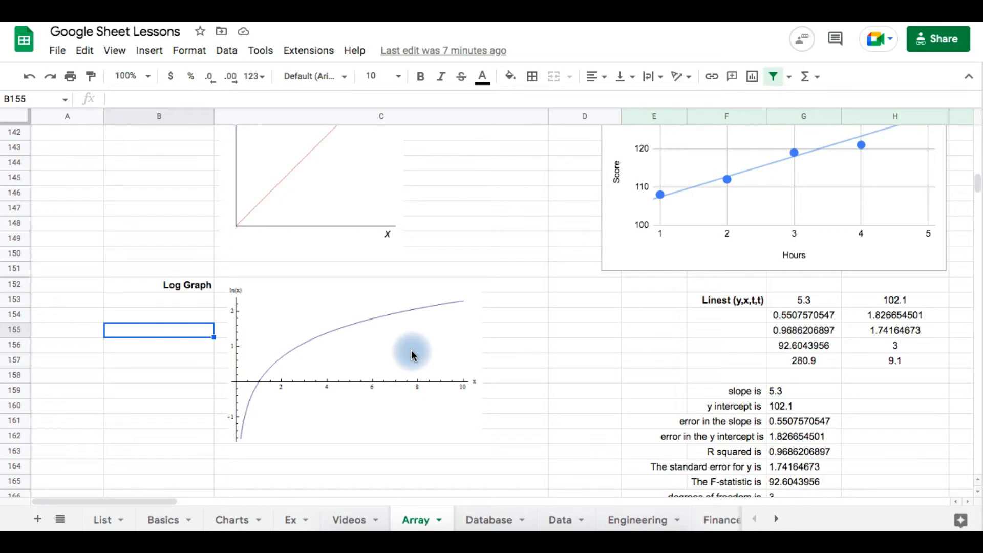
Step: Bring the LINEST and LOGEST example tables into view and read the slope and y-intercept equation in row 125
scroll(411, 349, up, 5)
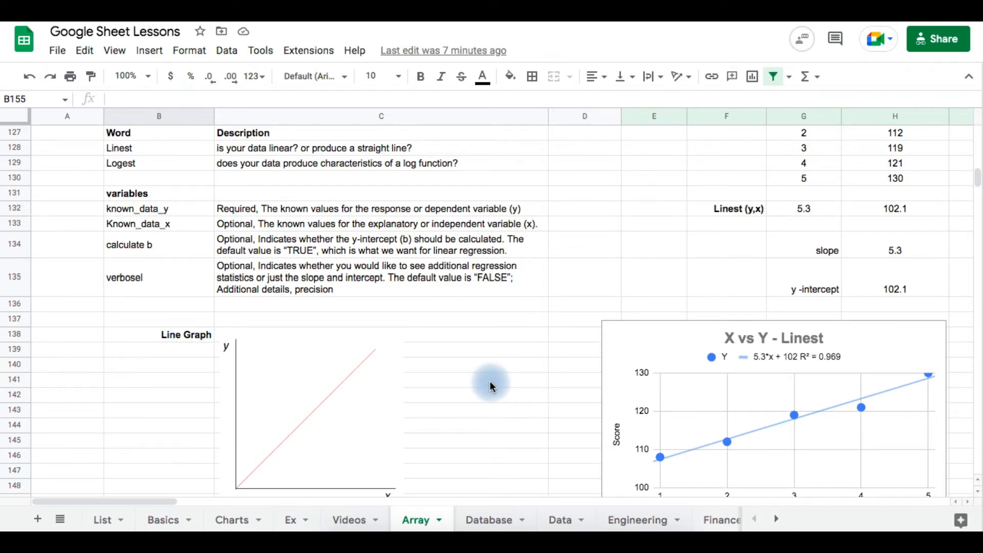
scroll(607, 259, up, 2)
click(606, 259)
scroll(607, 259, right, 8)
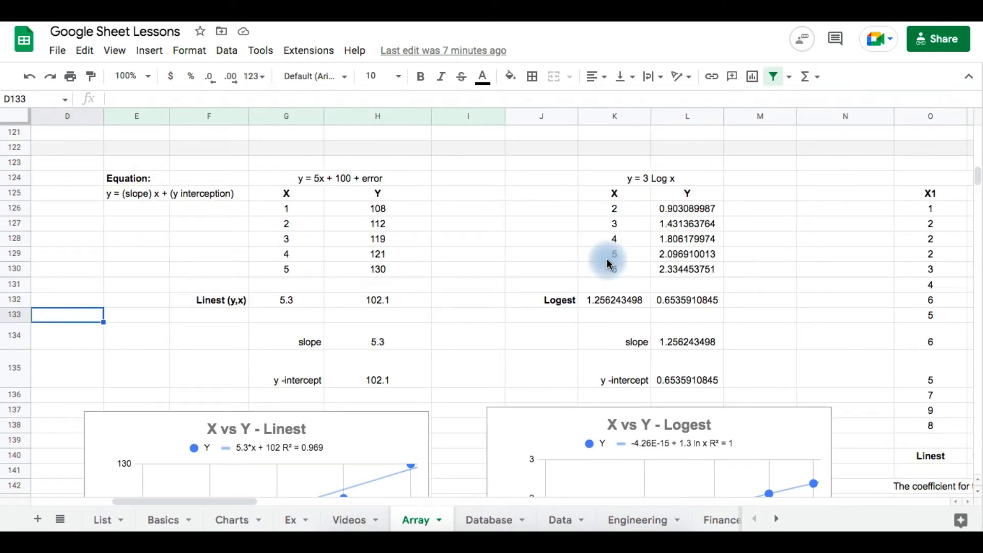
click(164, 195)
click(131, 230)
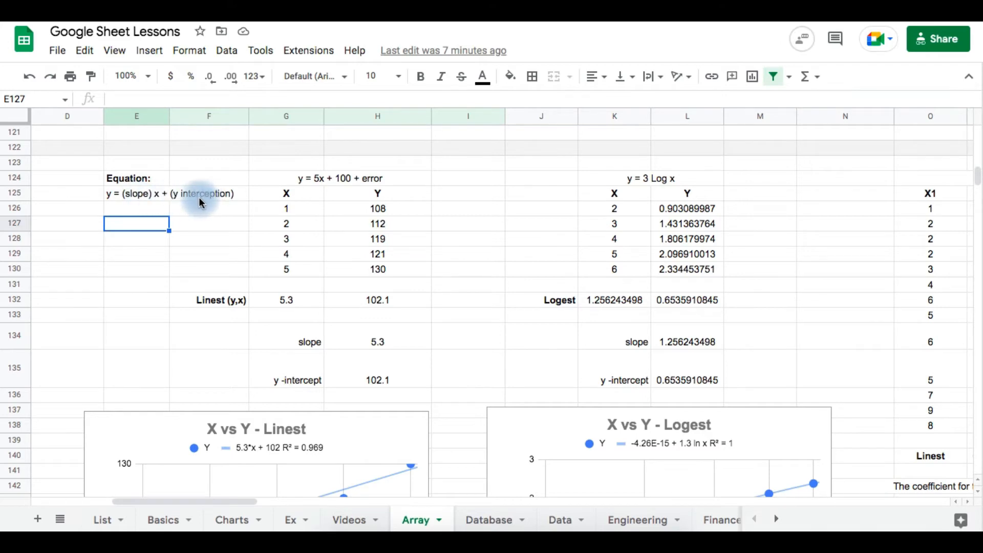
Step: Review the y = mx + b reference above the examples and return to the LINEST and LOGEST data tables
scroll(438, 236, up, 9)
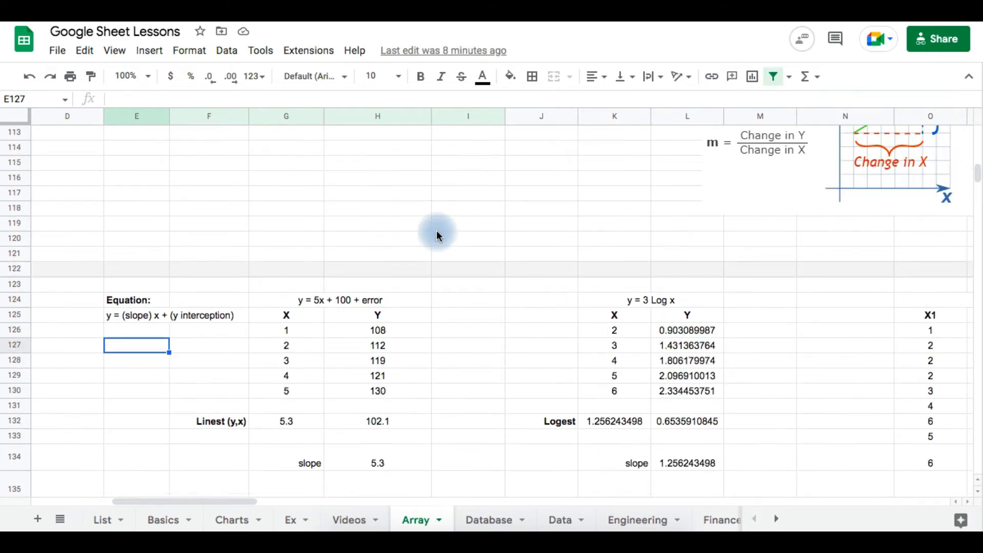
scroll(762, 383, up, 3)
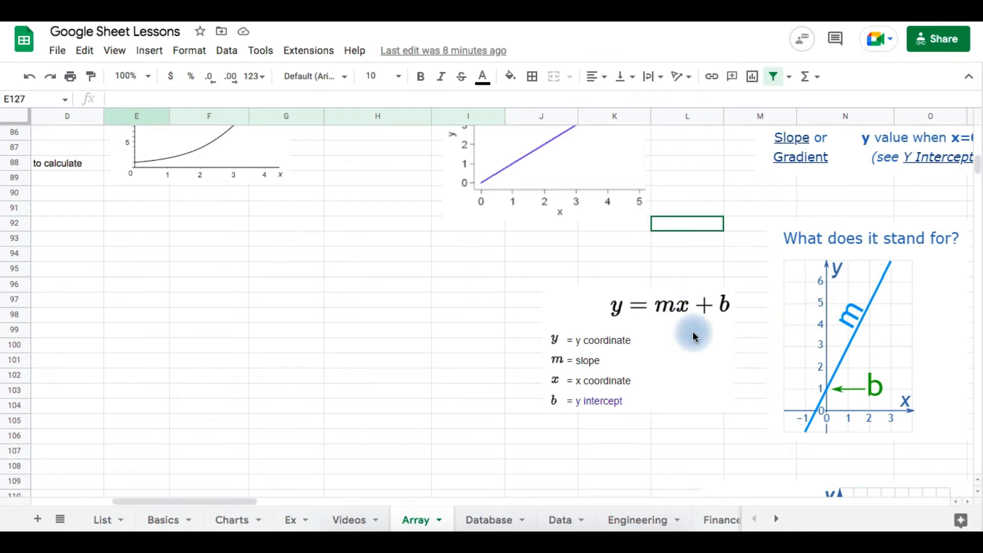
scroll(705, 312, up, 5)
scroll(705, 314, down, 2)
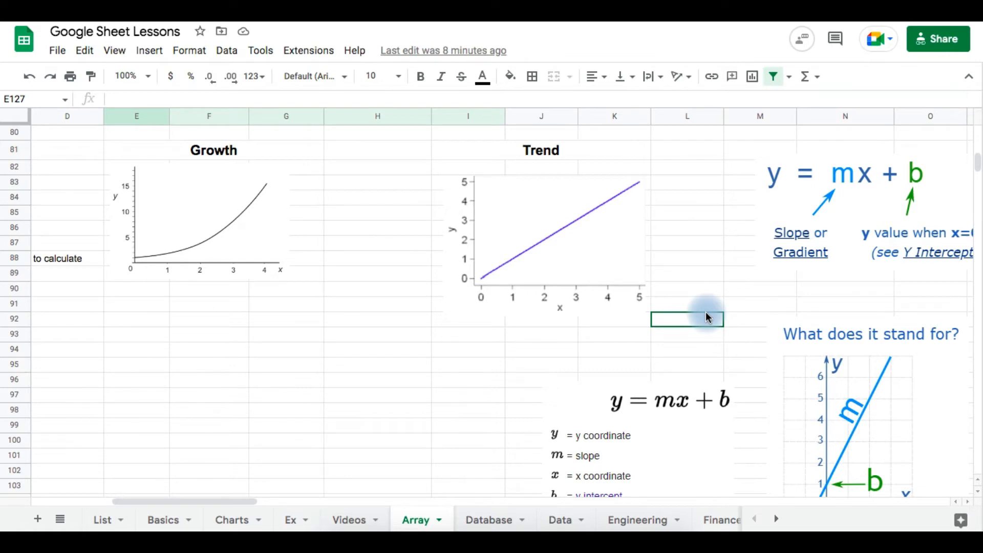
scroll(707, 315, down, 11)
scroll(707, 316, down, 3)
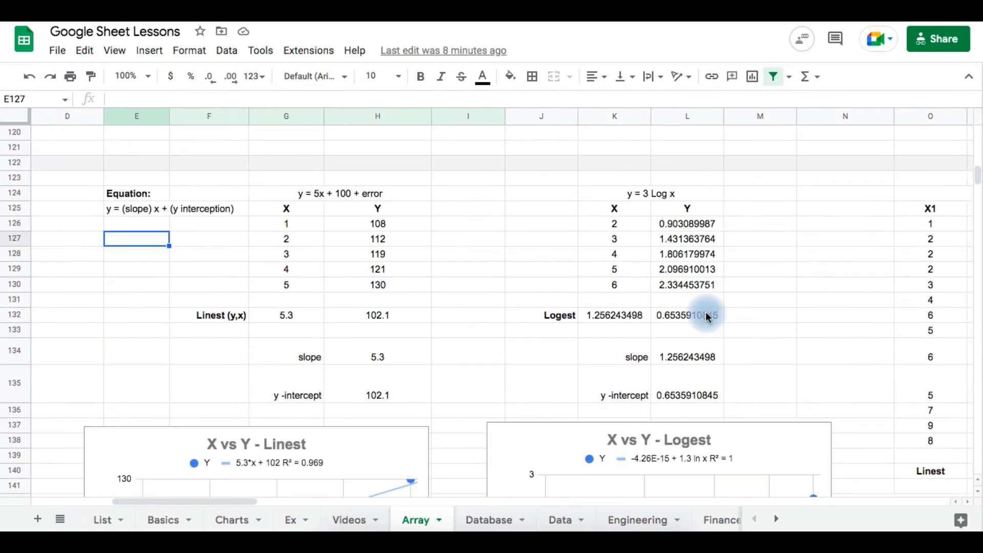
click(466, 301)
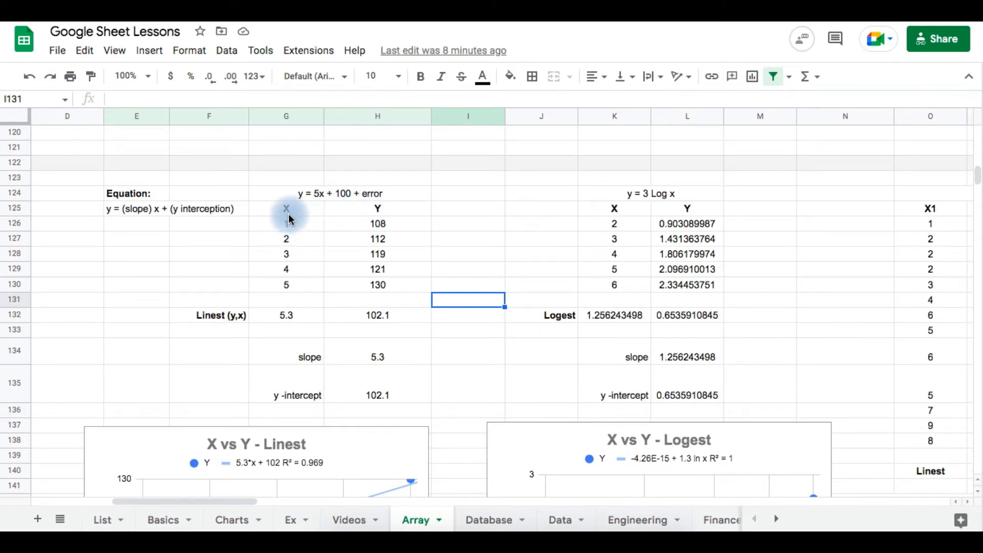
Step: Inspect the Y formula in H126 of the linear example, including its RANDBETWEEN(1,10) error term, and leave the formula intact
click(290, 288)
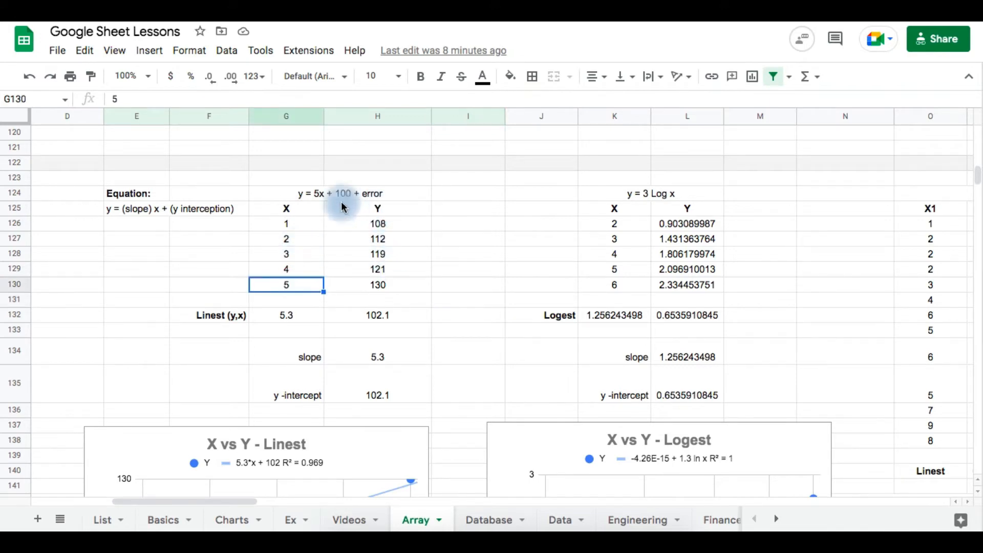
click(380, 228)
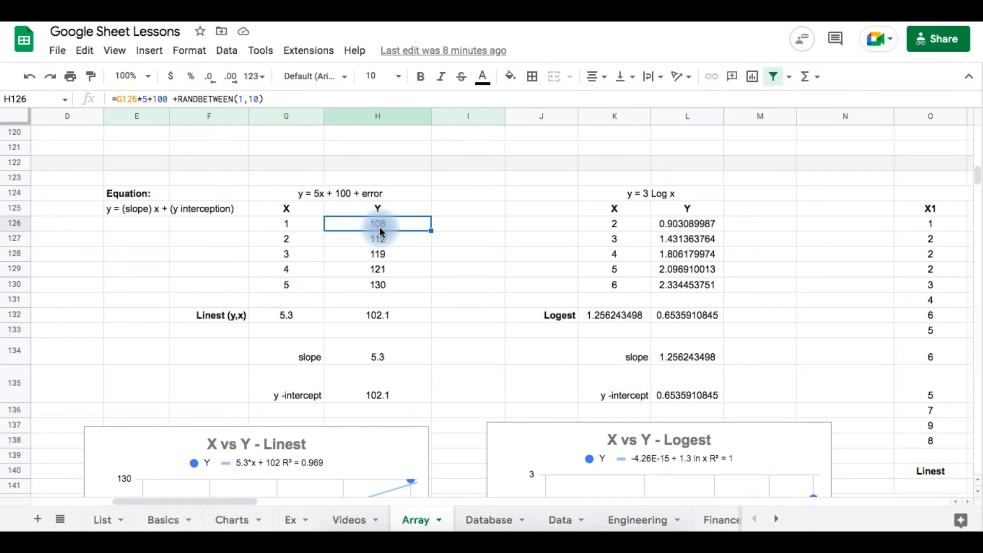
click(129, 101)
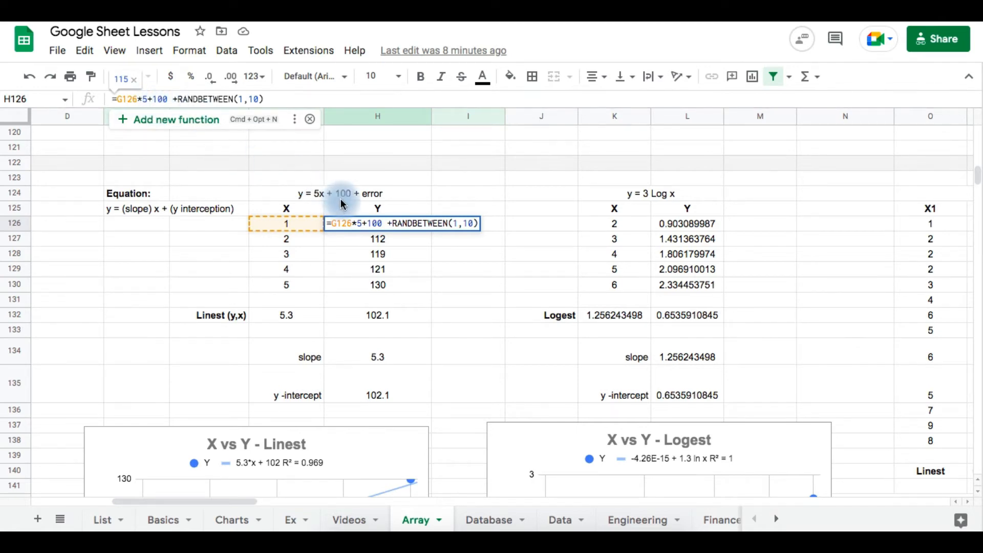
click(203, 99)
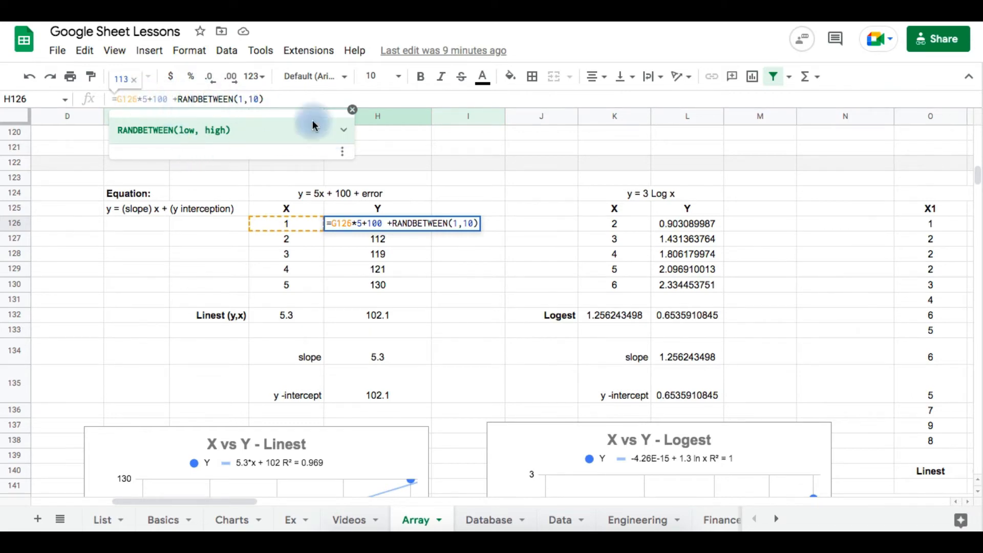
click(354, 113)
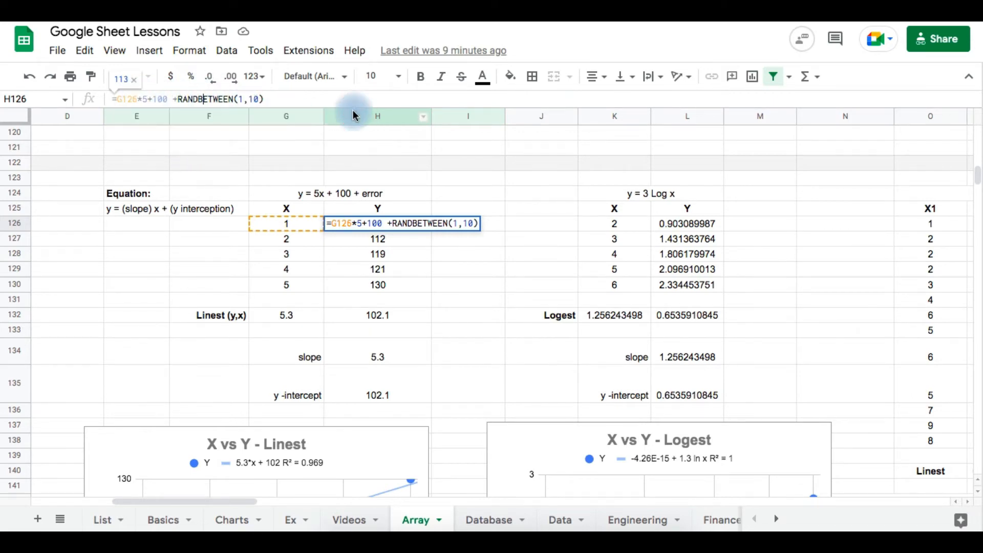
click(293, 102)
key(Return)
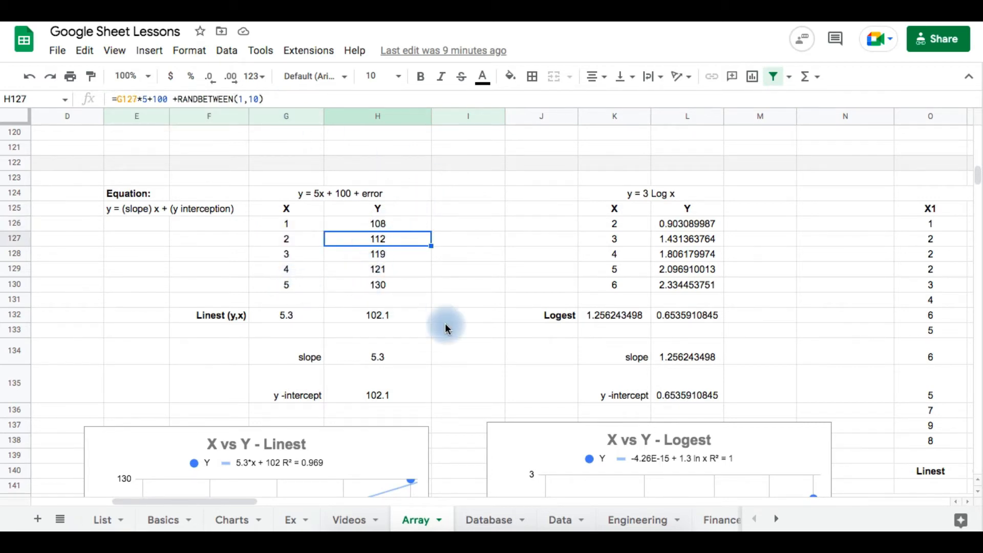
Step: Examine the X vs Y - Linest scatter chart and its trendline equation below the example data
scroll(445, 327, down, 1)
scroll(446, 324, down, 4)
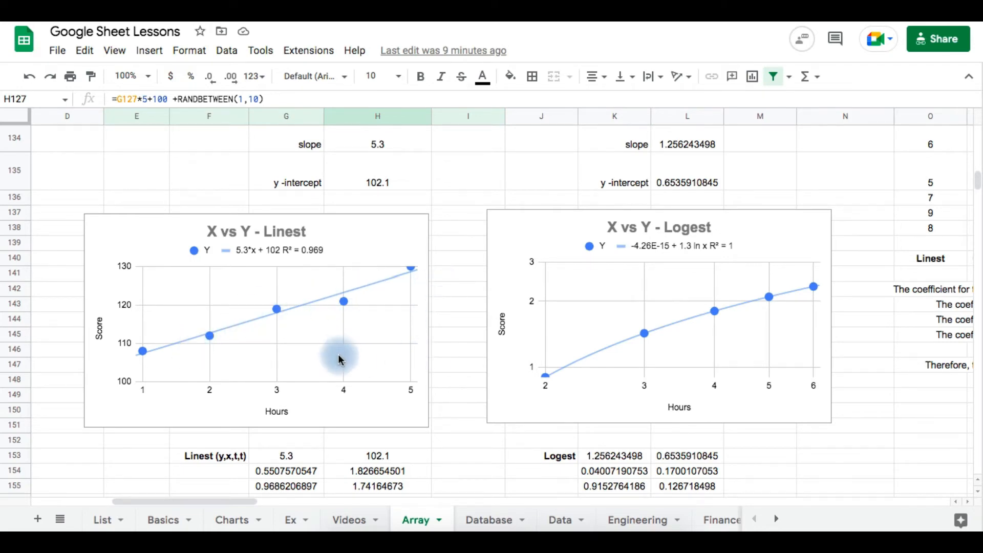
click(448, 233)
scroll(448, 233, up, 2)
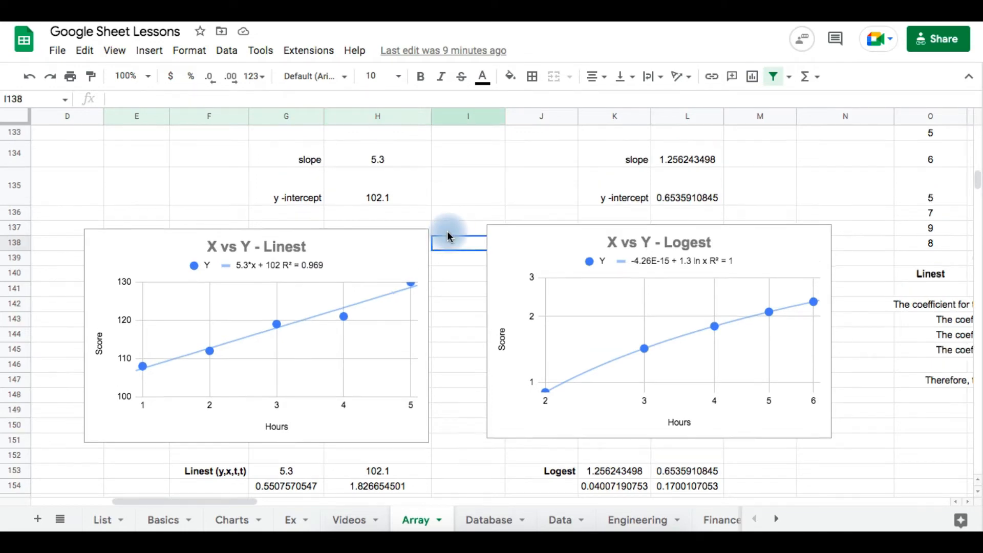
click(448, 233)
Step: Inspect the LINEST formula in G132, matching its known_data_y and known_data_x arguments to H126:H130 and G126:G130
click(302, 213)
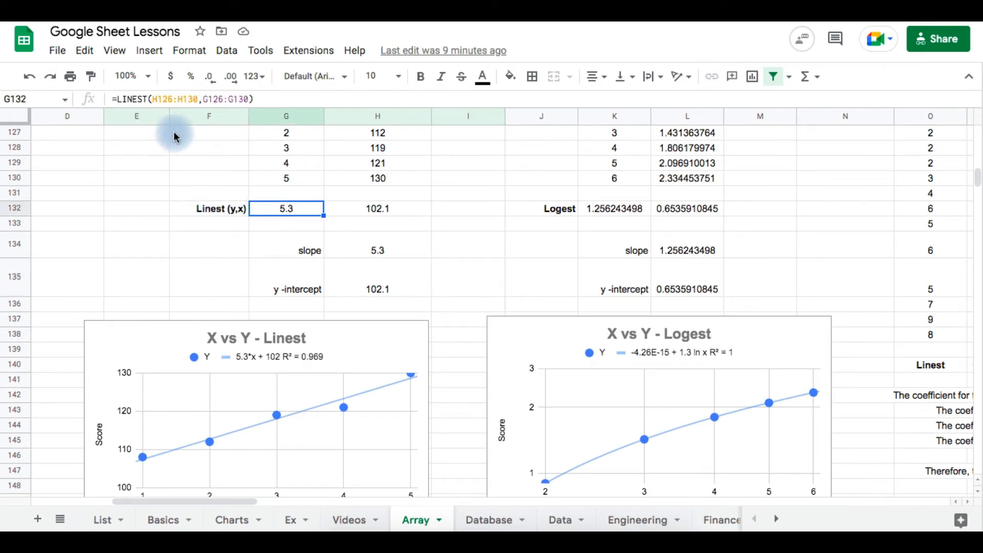
scroll(269, 211, up, 2)
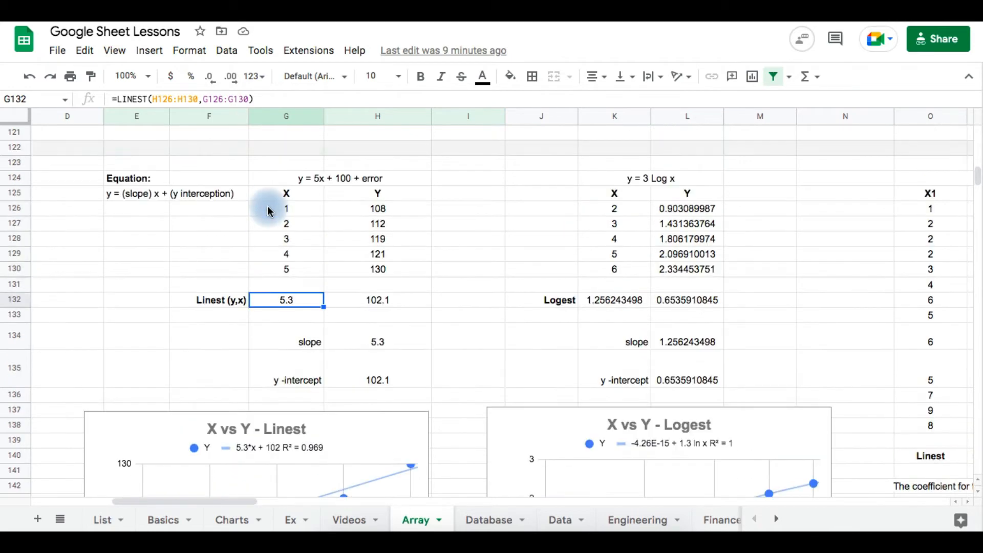
click(185, 99)
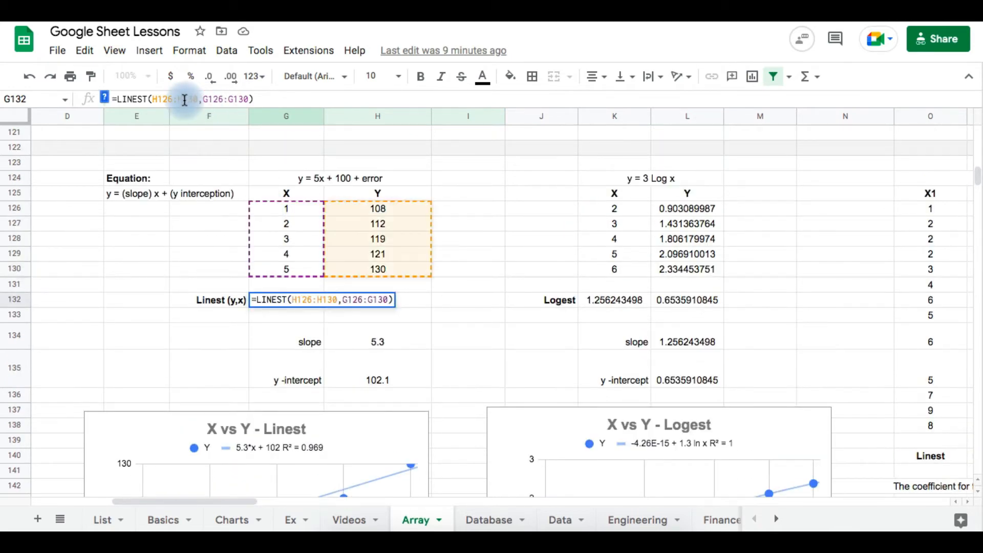
click(105, 101)
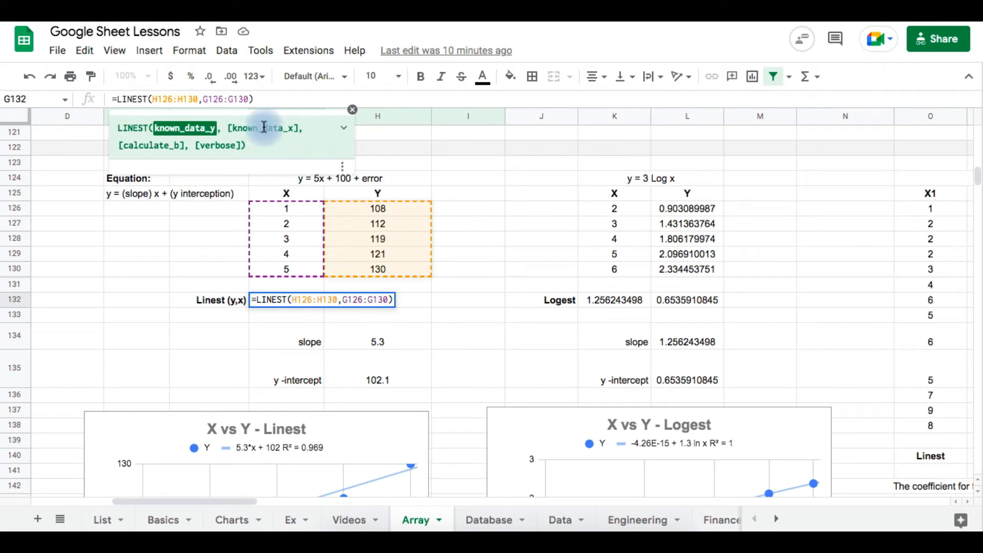
click(224, 99)
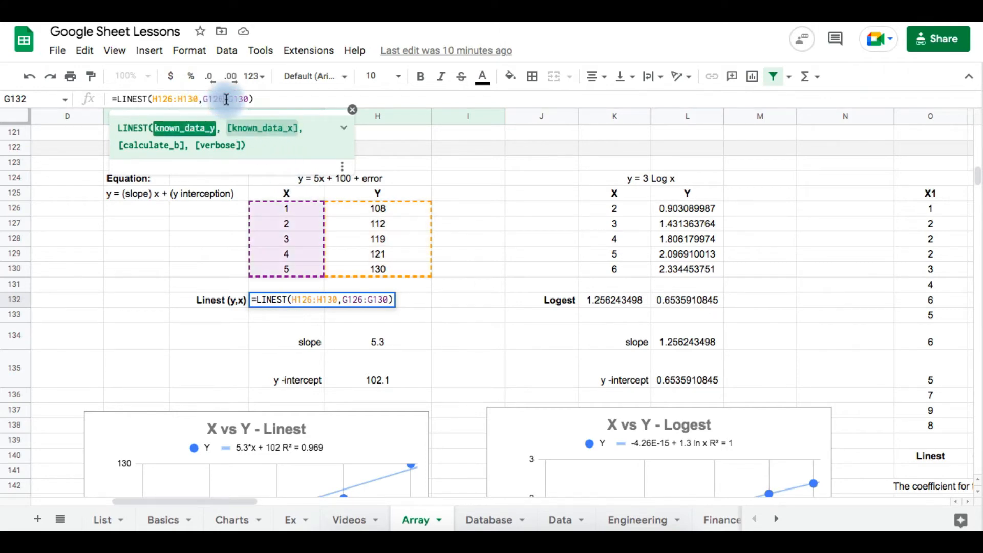
click(279, 96)
key(Return)
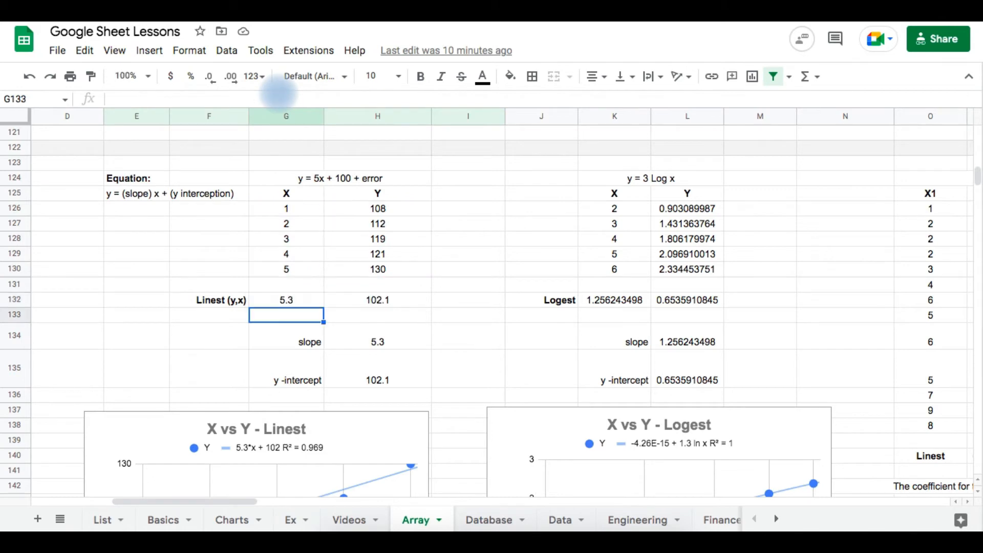
Step: Check the LINEST slope and y-intercept cells in H134 and H135 against the trendline equation in the Linest chart
click(301, 305)
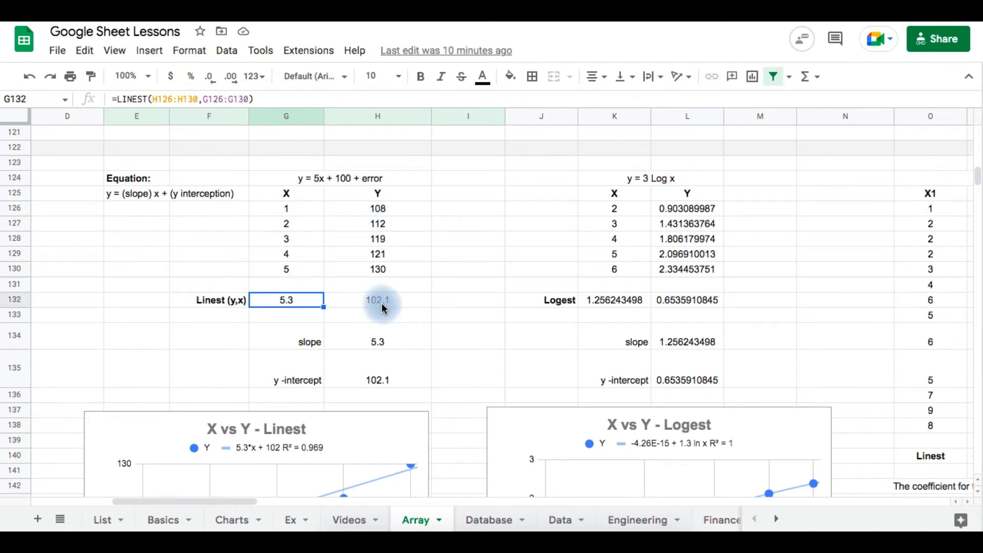
click(380, 341)
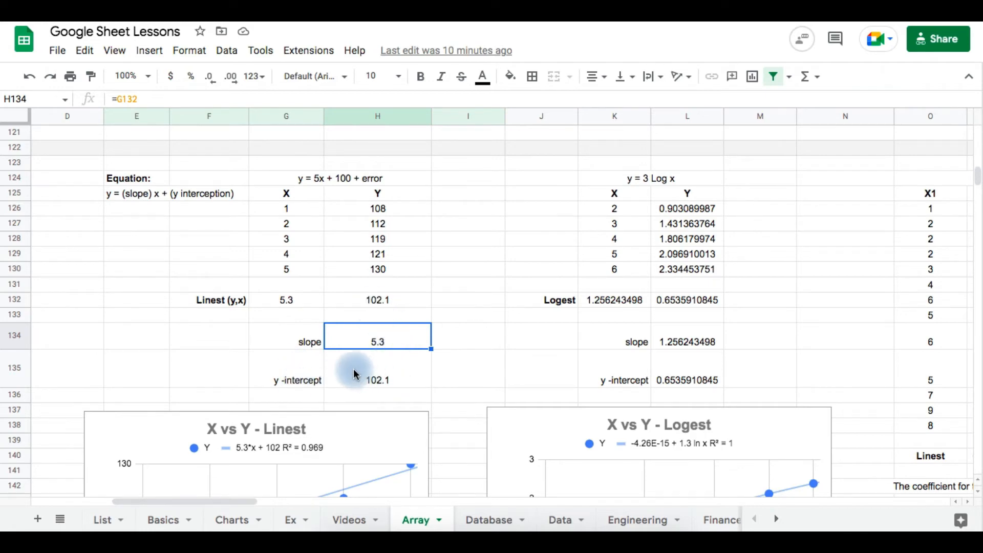
click(379, 379)
click(463, 397)
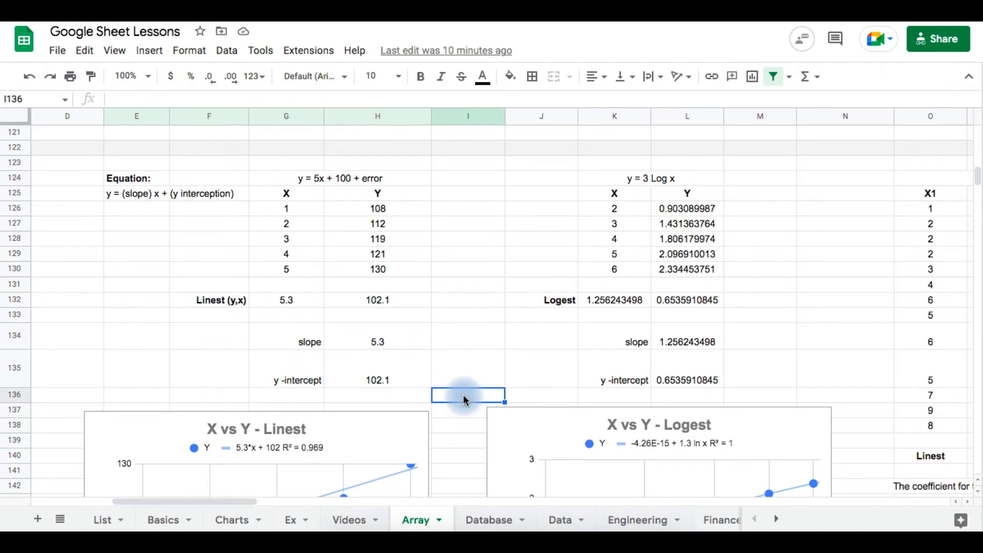
scroll(464, 398, down, 2)
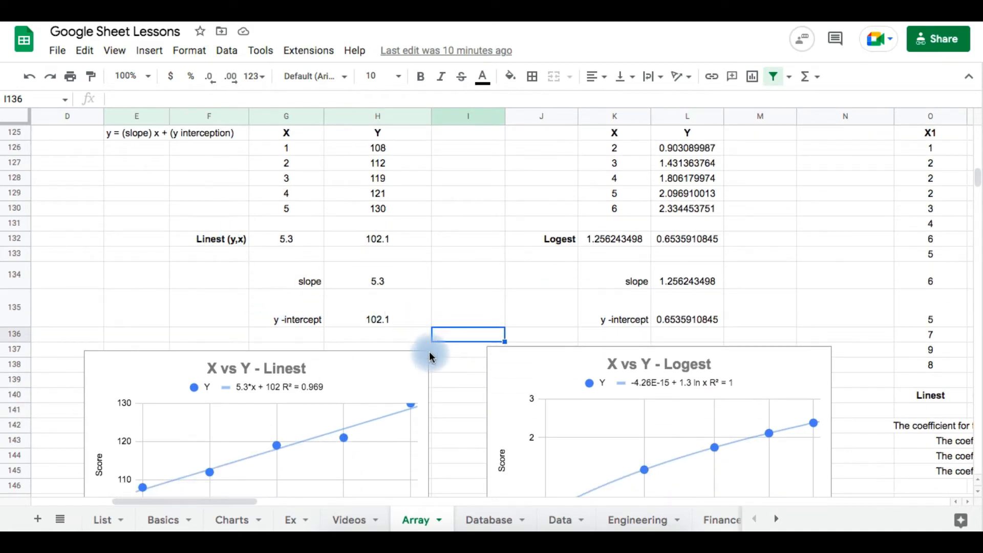
click(440, 387)
scroll(439, 386, down, 6)
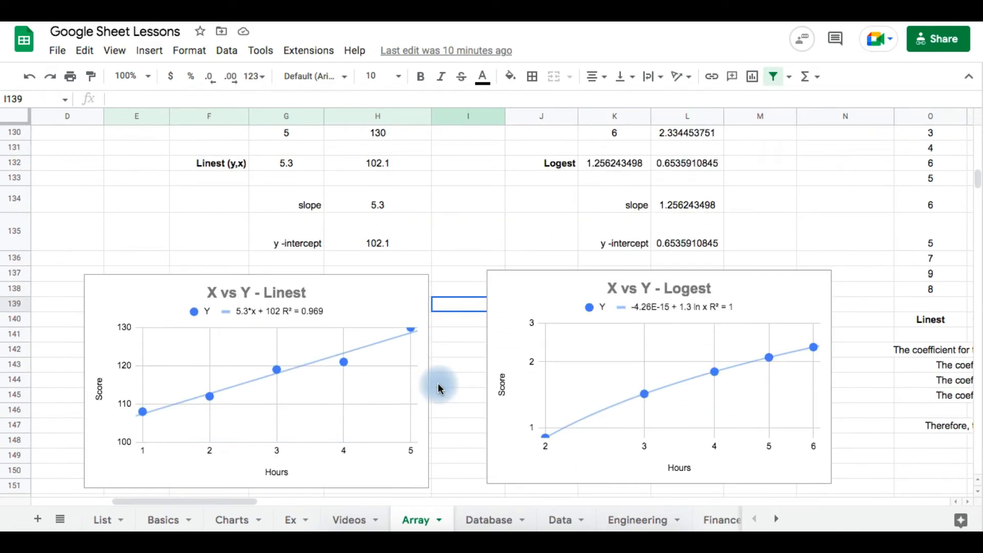
Step: Inspect each argument of the four-argument LINEST formula in G153, including the true values for calculate_b and verbose, leaving it intact
scroll(439, 387, down, 3)
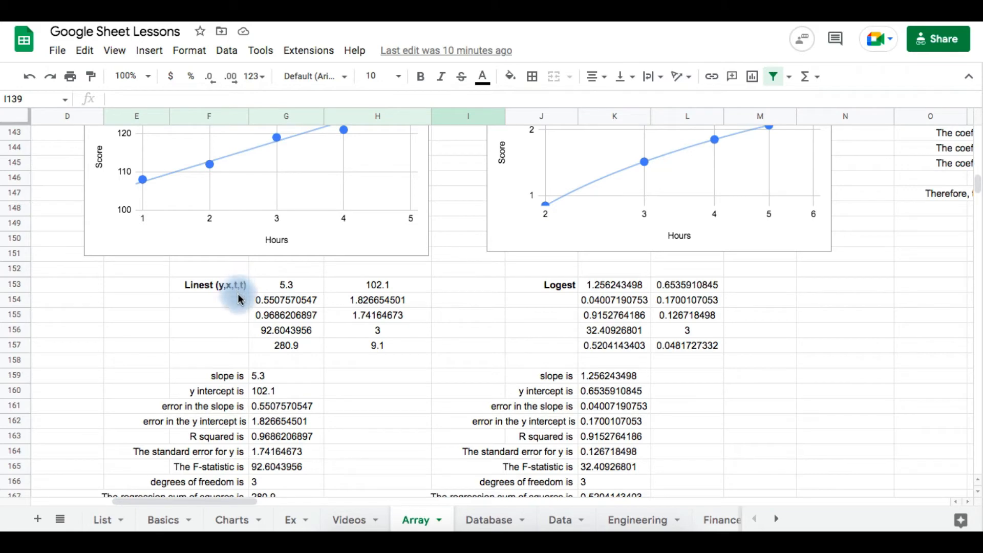
click(283, 292)
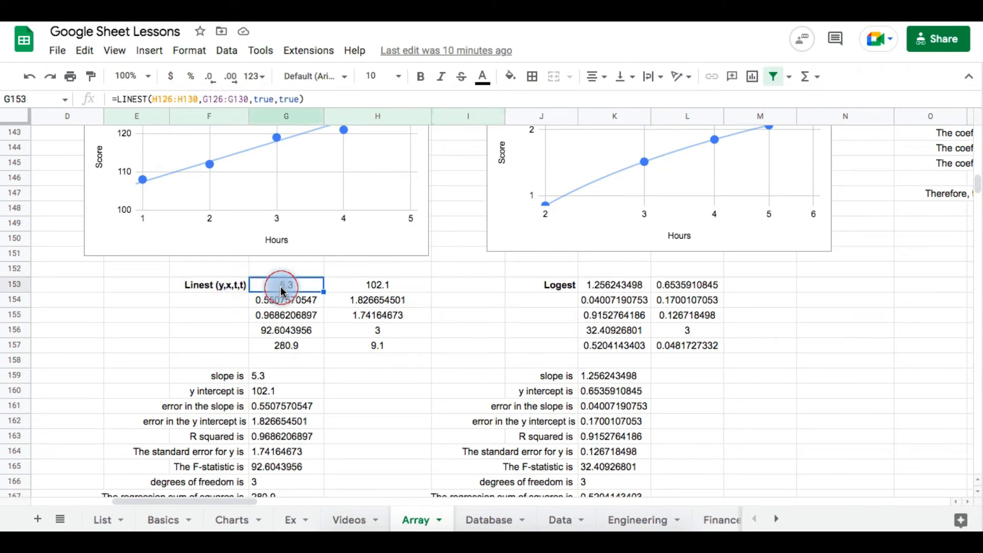
click(322, 98)
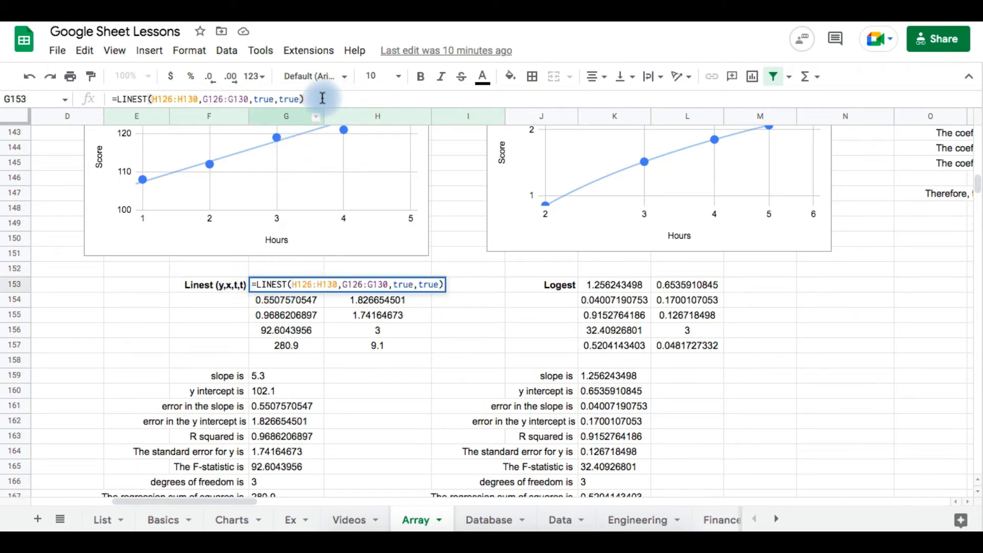
click(194, 99)
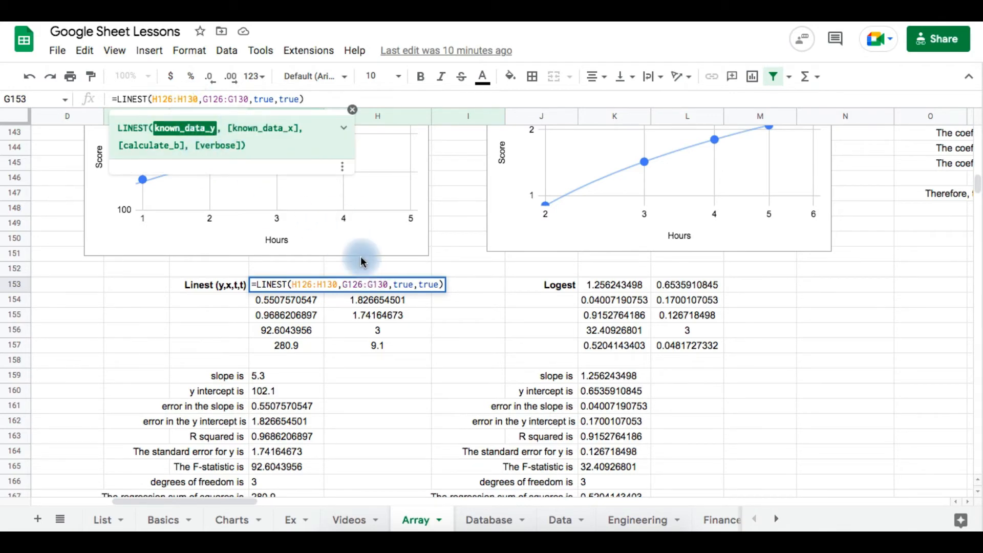
scroll(361, 262, up, 6)
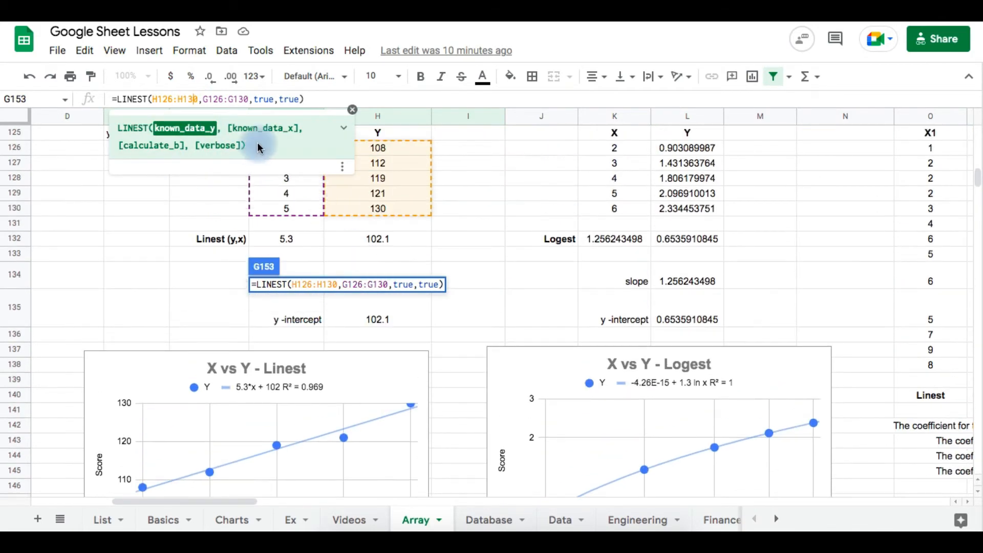
click(234, 98)
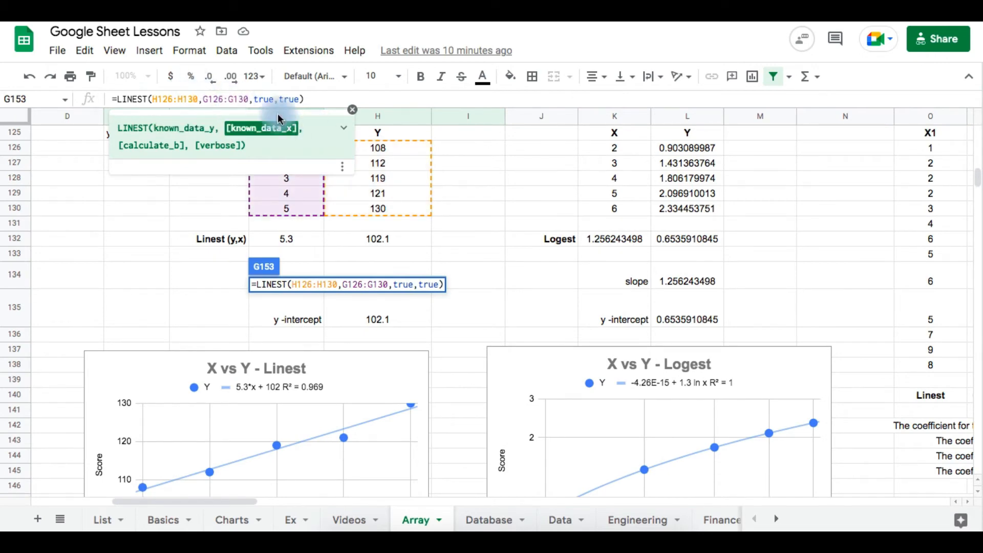
scroll(358, 373, down, 1)
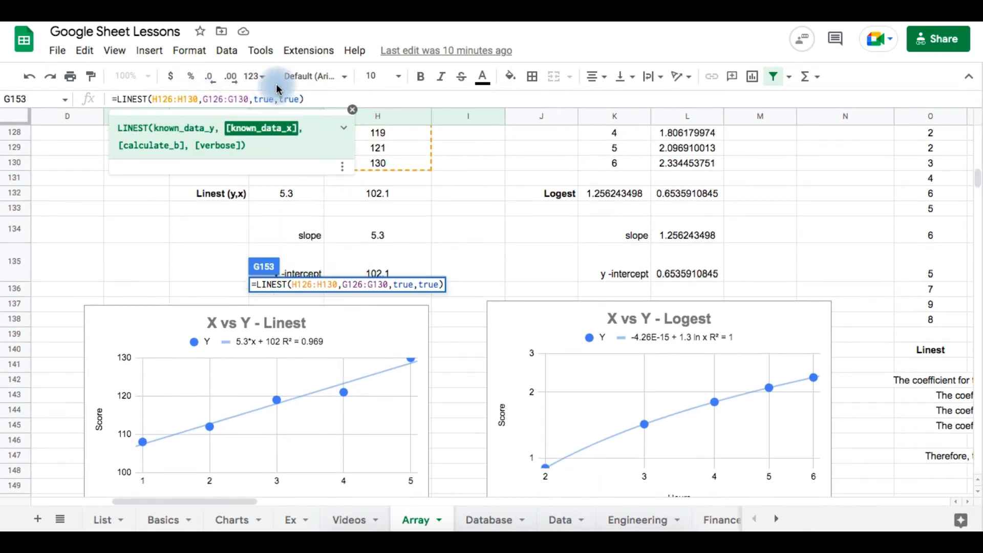
click(260, 100)
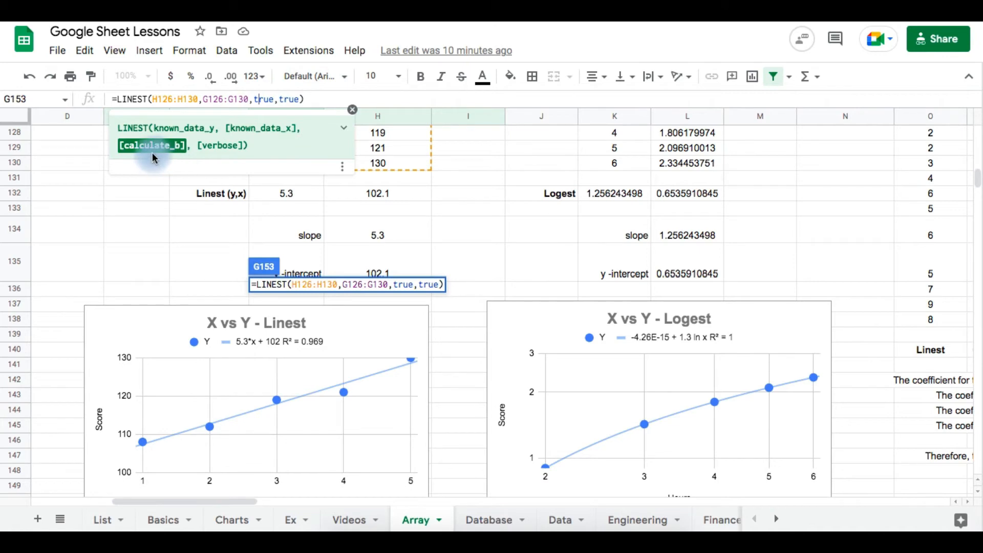
click(292, 99)
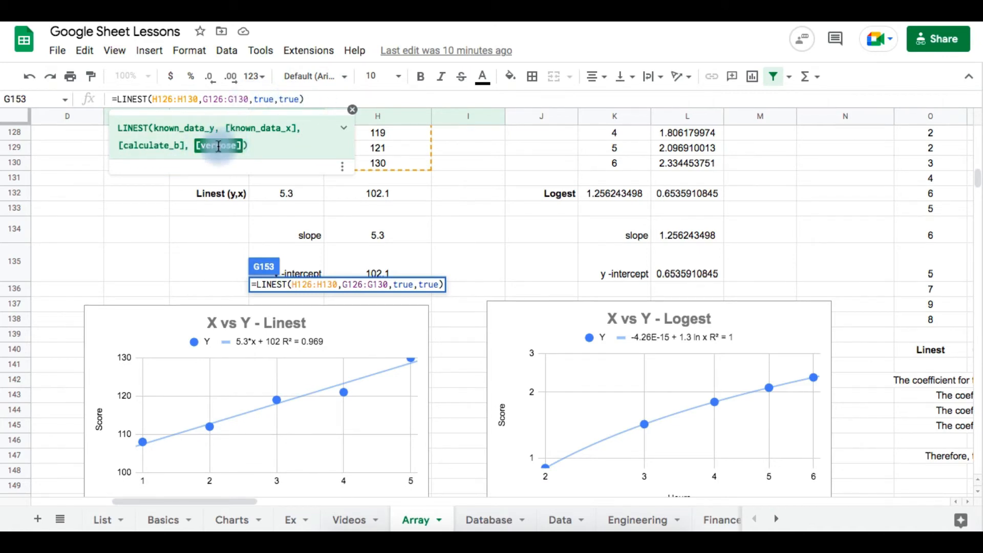
click(311, 100)
key(Return)
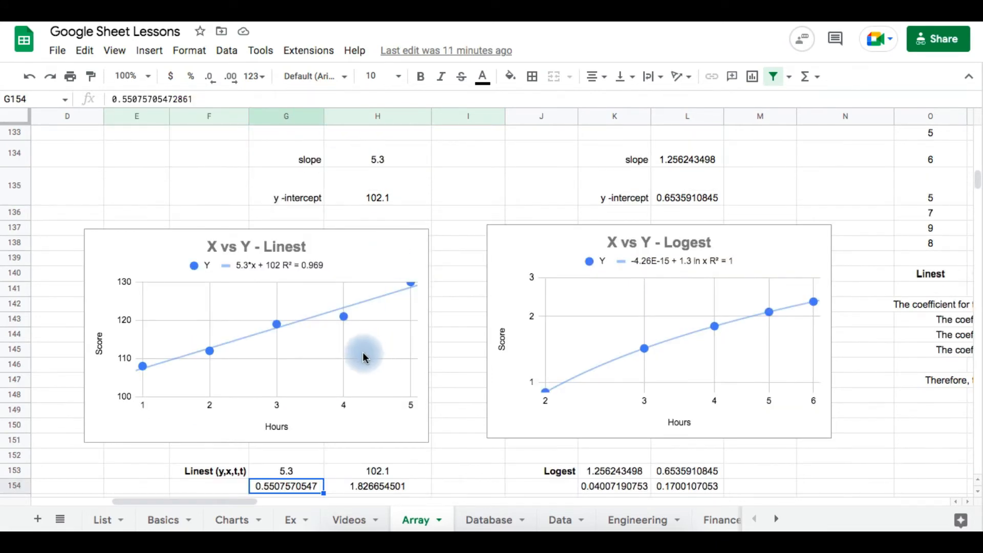
Step: Examine the labelled LINEST regression statistics listed in F159:F168 beneath the verbose output
scroll(362, 352, down, 5)
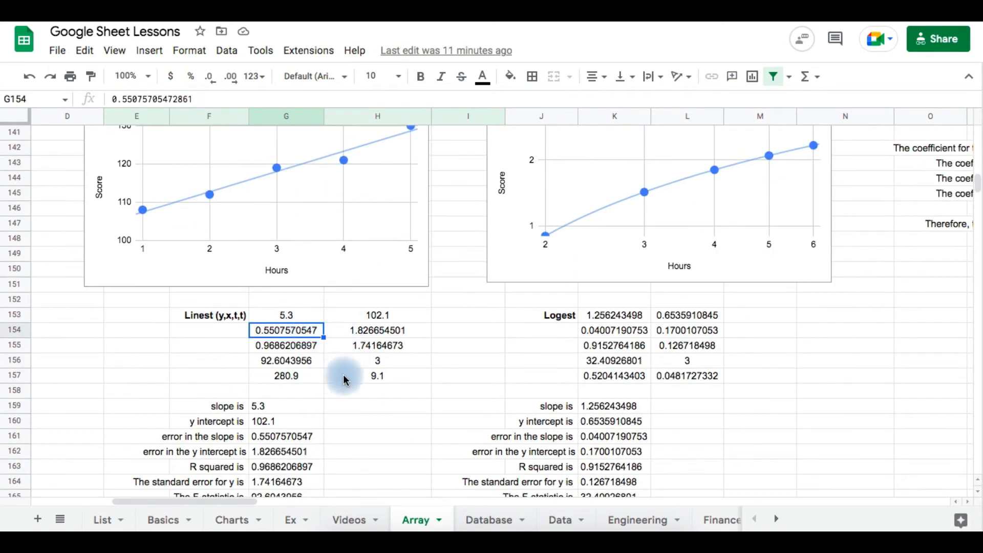
scroll(368, 405, down, 2)
scroll(338, 369, down, 1)
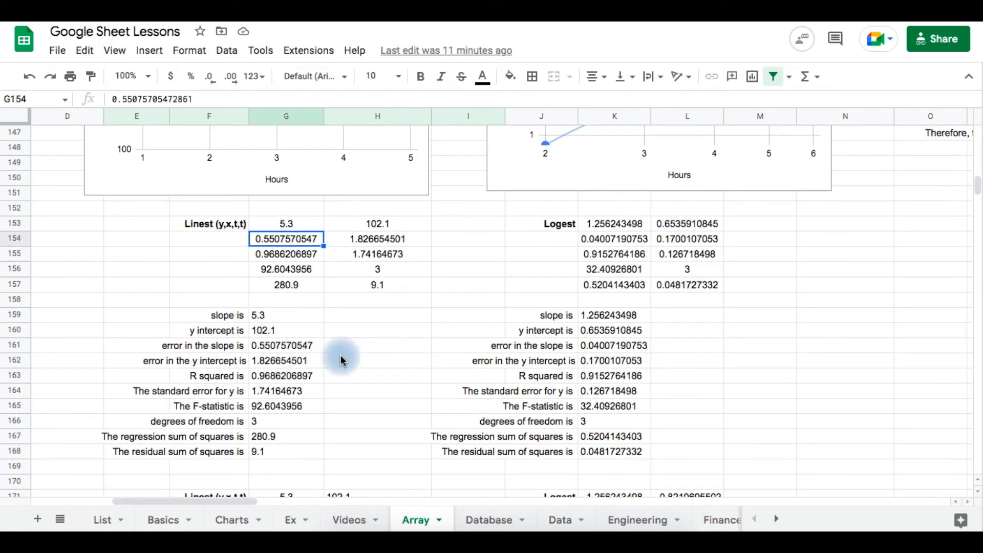
click(359, 362)
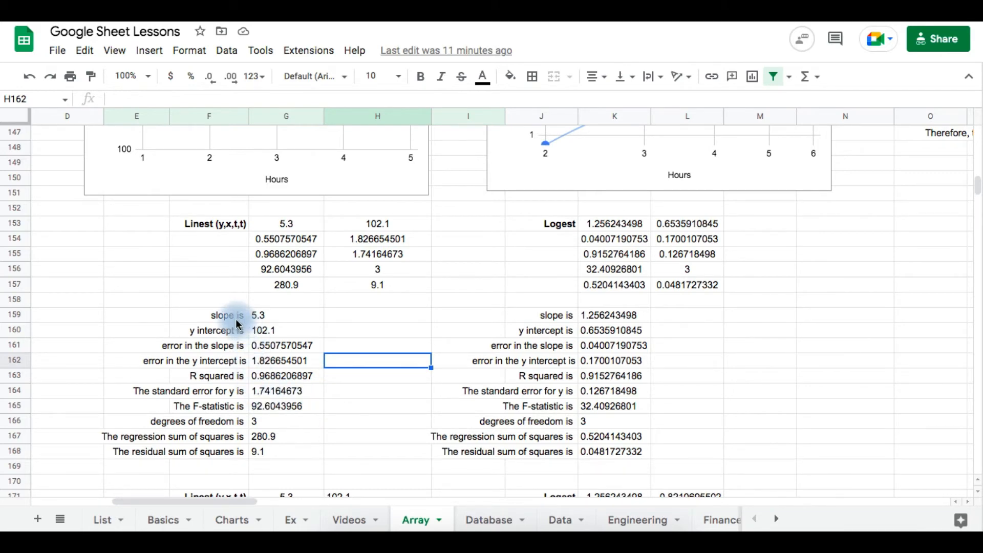
drag(235, 316, 235, 360)
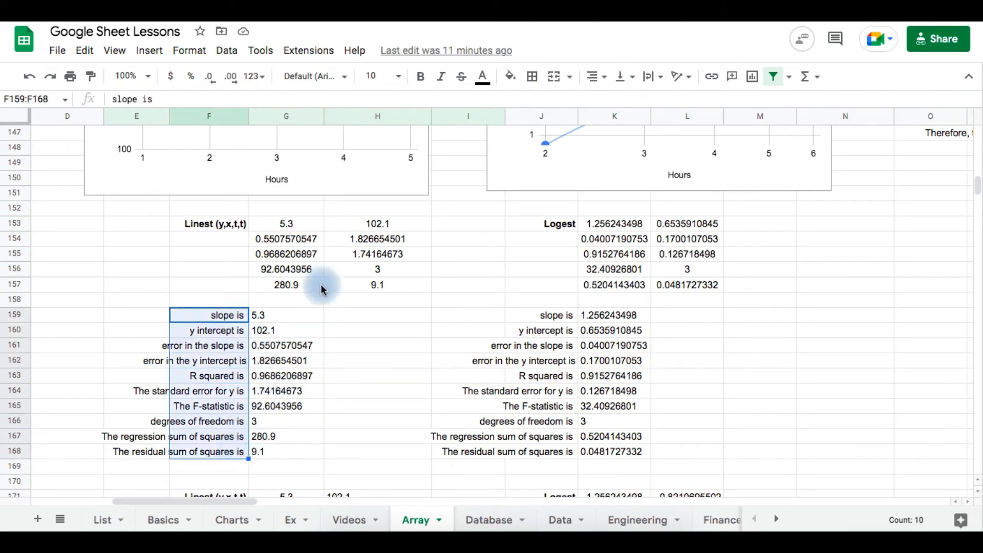
click(335, 314)
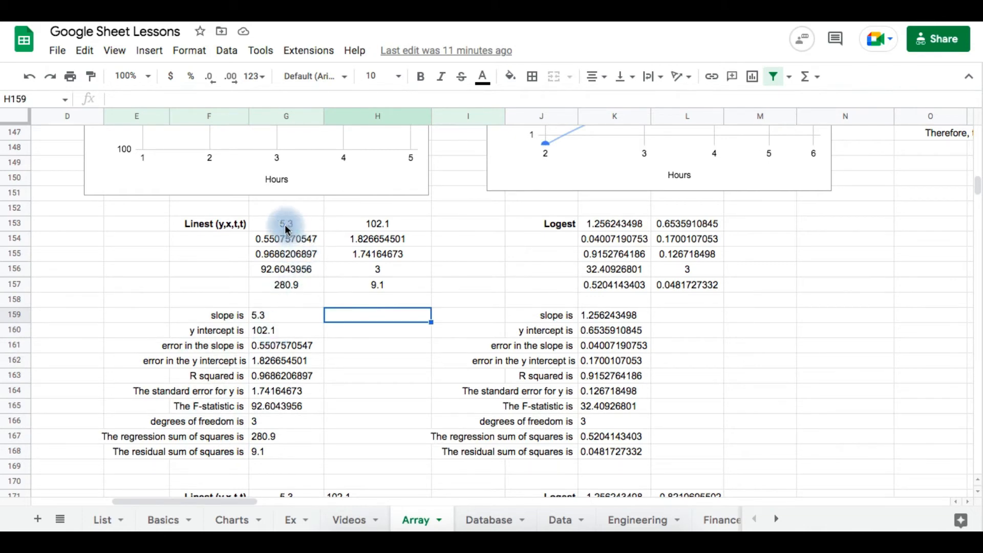
Step: Match the verbose LINEST output rows starting at G153:H153 with the labelled statistics starting at the slope and y-intercept in G159:G160
click(460, 251)
drag(292, 225, 378, 224)
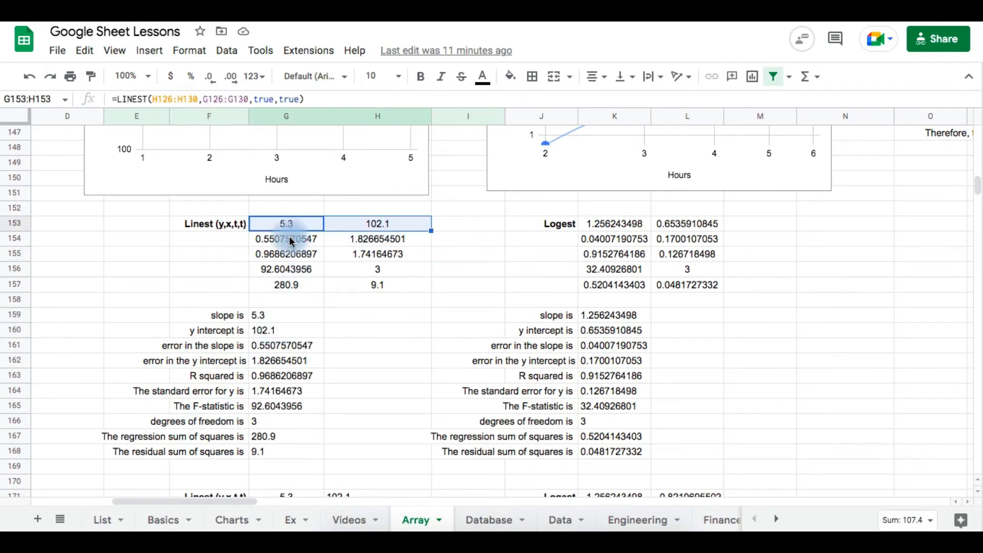
drag(290, 242, 354, 256)
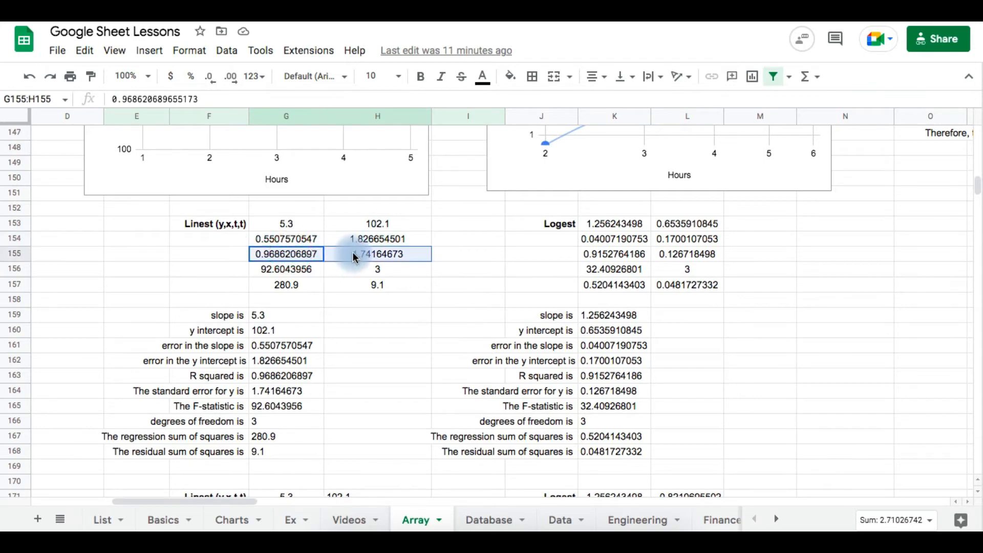
click(283, 318)
click(276, 333)
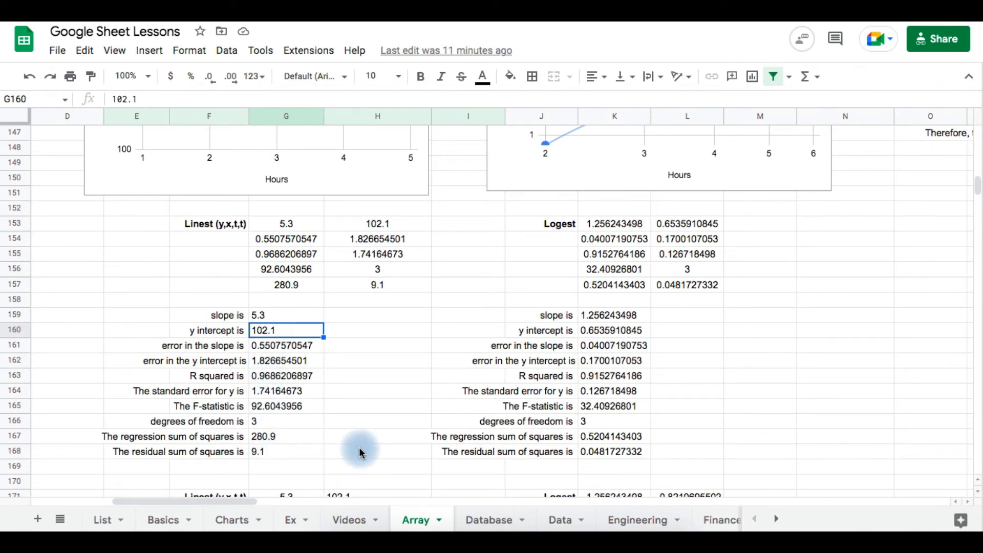
click(375, 337)
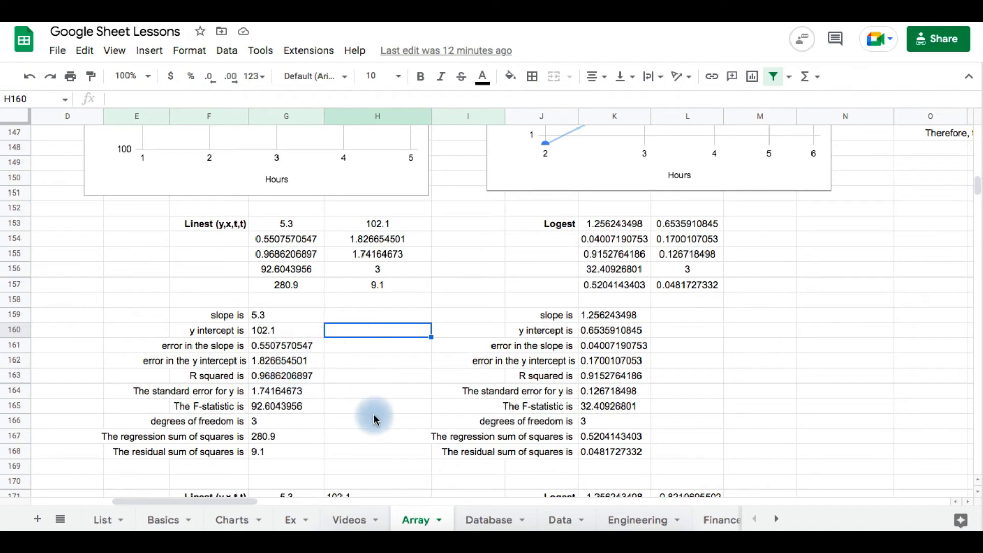
click(373, 389)
Step: Change the label in F171 to "Linest (y)"
scroll(303, 450, down, 2)
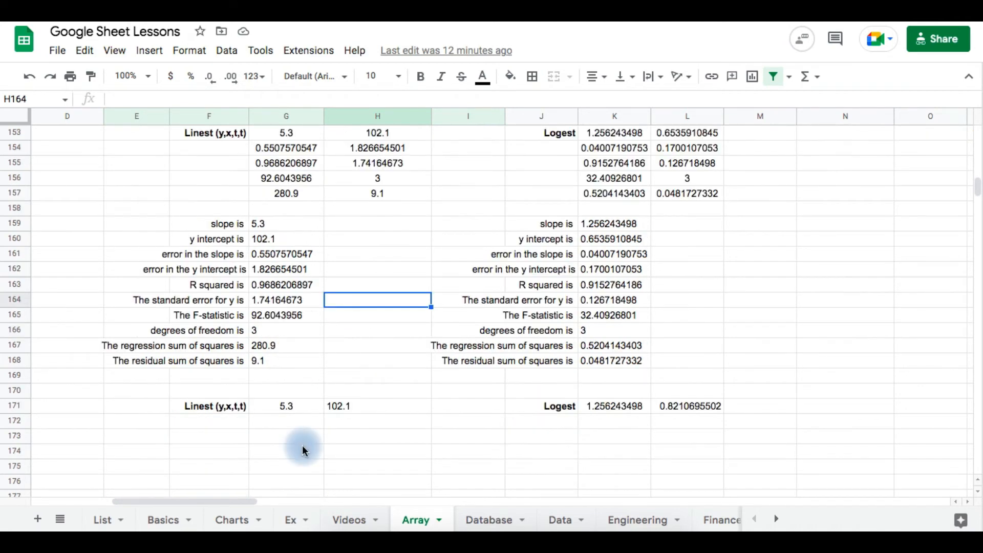
click(233, 407)
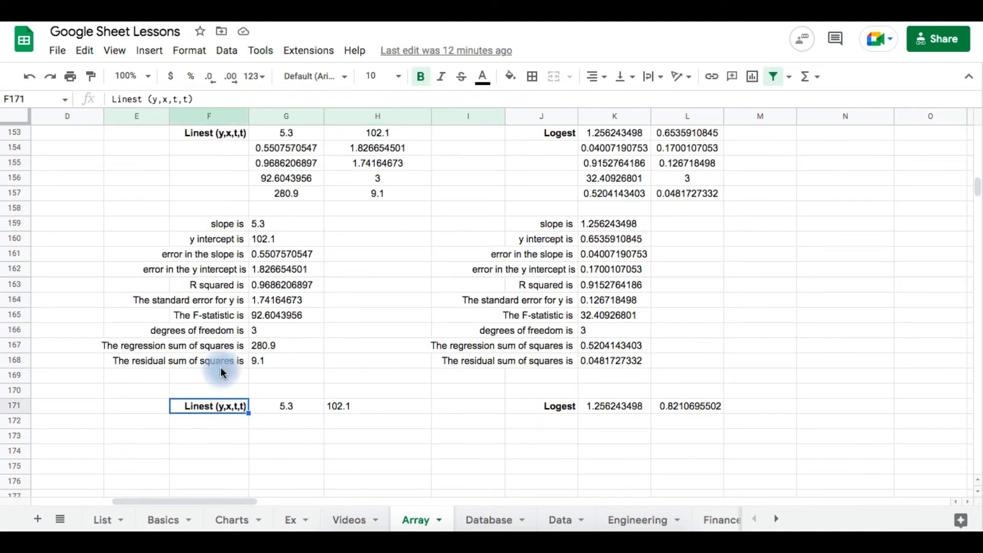
click(160, 100)
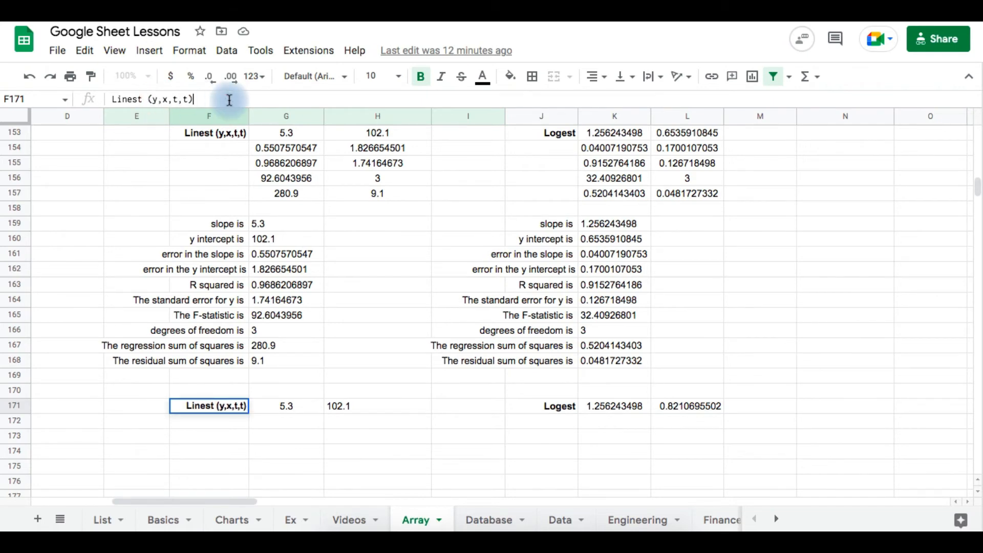
click(217, 100)
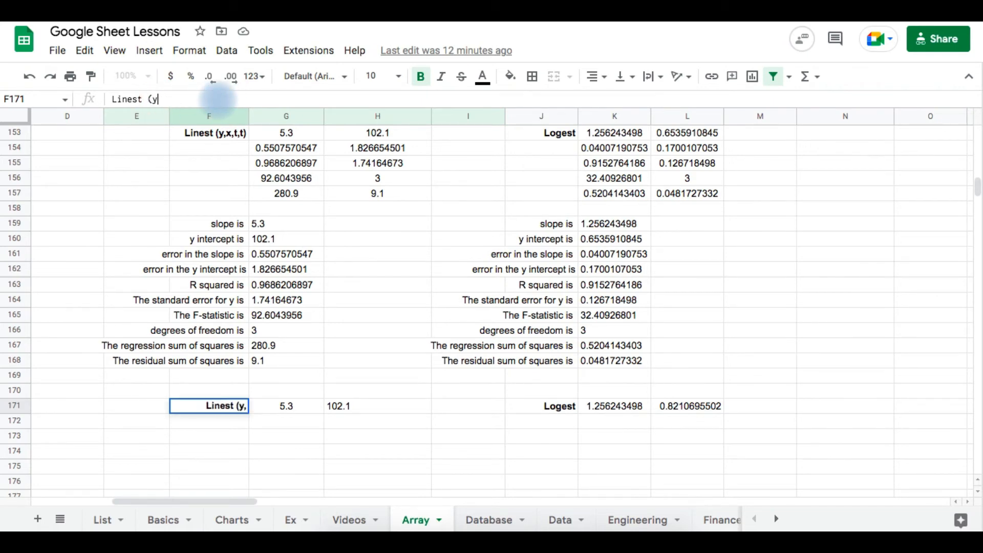
key(Return)
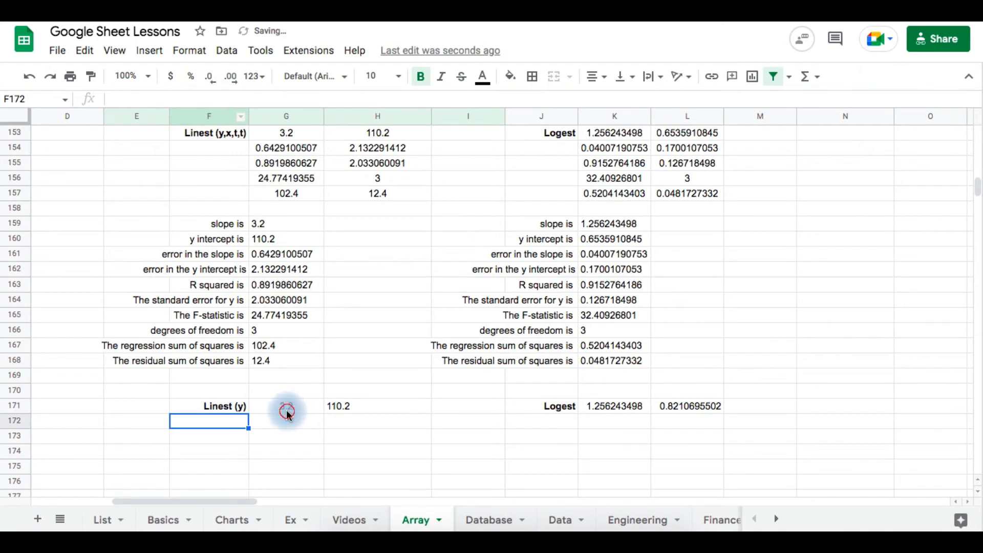
Step: Inspect the LINEST formula in G171 and its single known_data_y argument H126:H130, leaving it intact
click(288, 413)
click(189, 100)
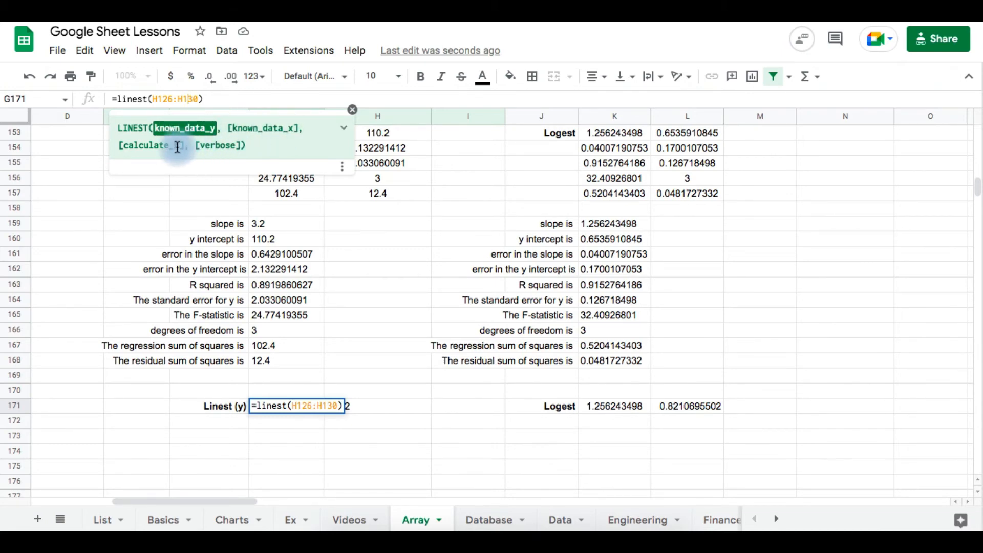
click(211, 101)
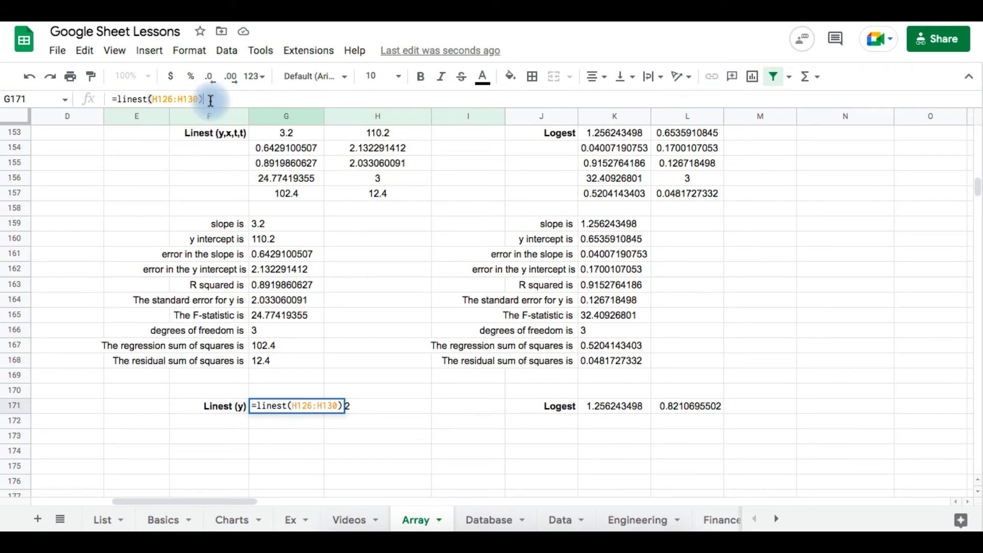
key(Return)
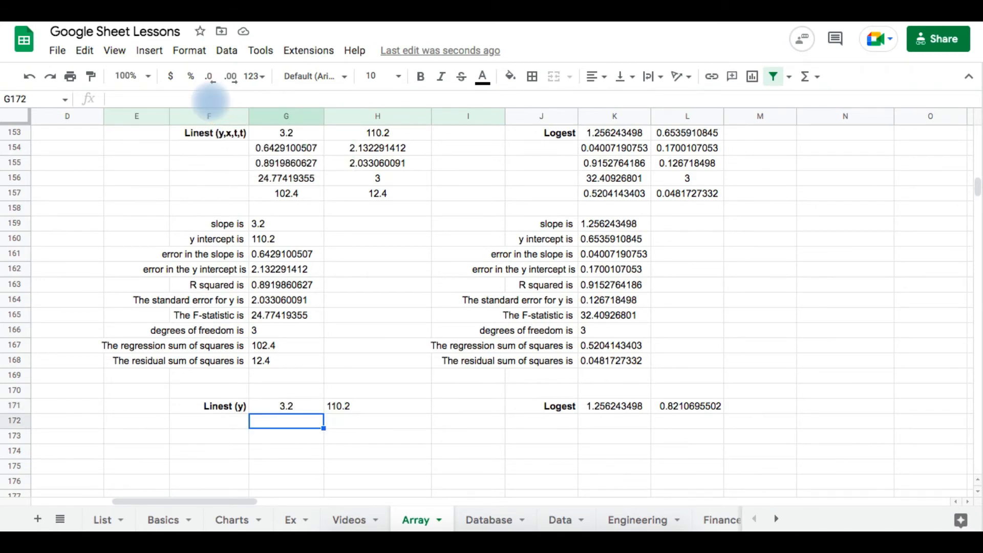
Step: Compare the slope and intercept from the four-argument LINEST in G153:H153 with the y-only results in row 171
drag(286, 133, 358, 134)
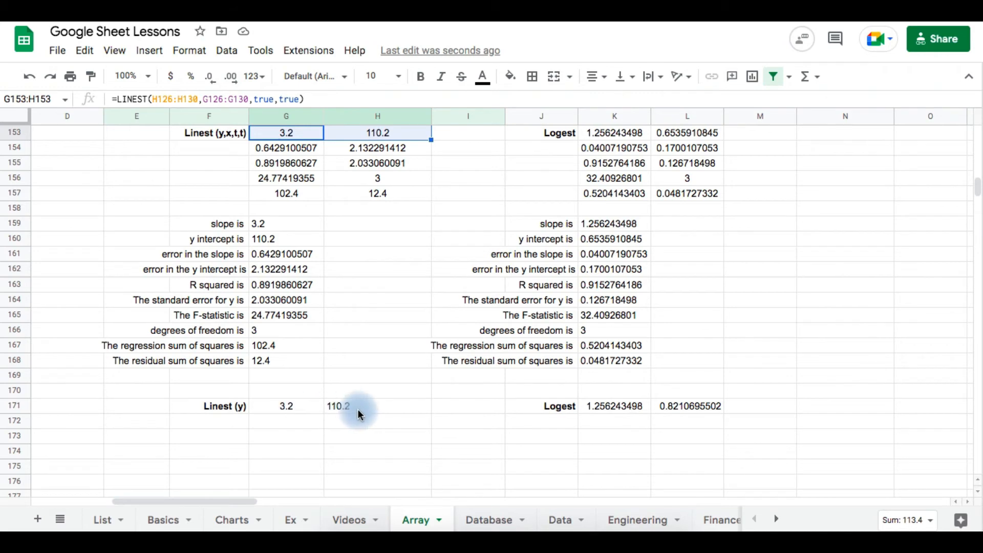
click(284, 418)
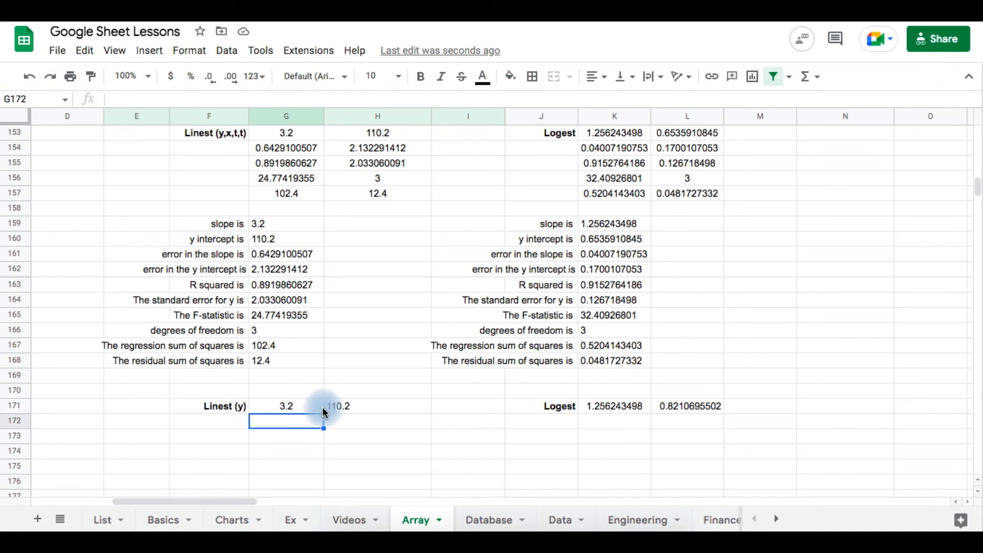
click(760, 285)
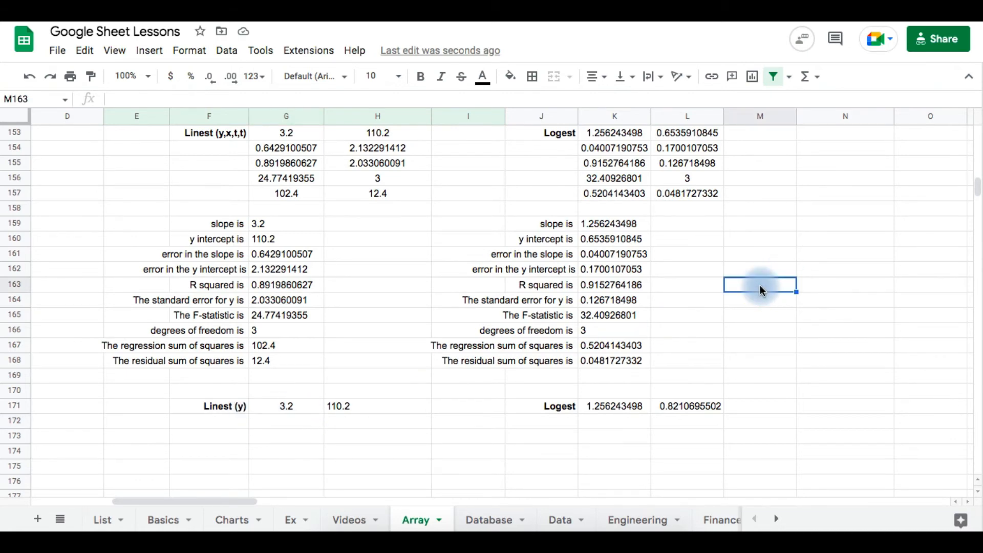
Step: Inspect the LOGEST formula in K132, matching its known_data_y and known_data_x arguments to L126:L130 and K126:K130
scroll(759, 285, up, 5)
scroll(760, 285, up, 5)
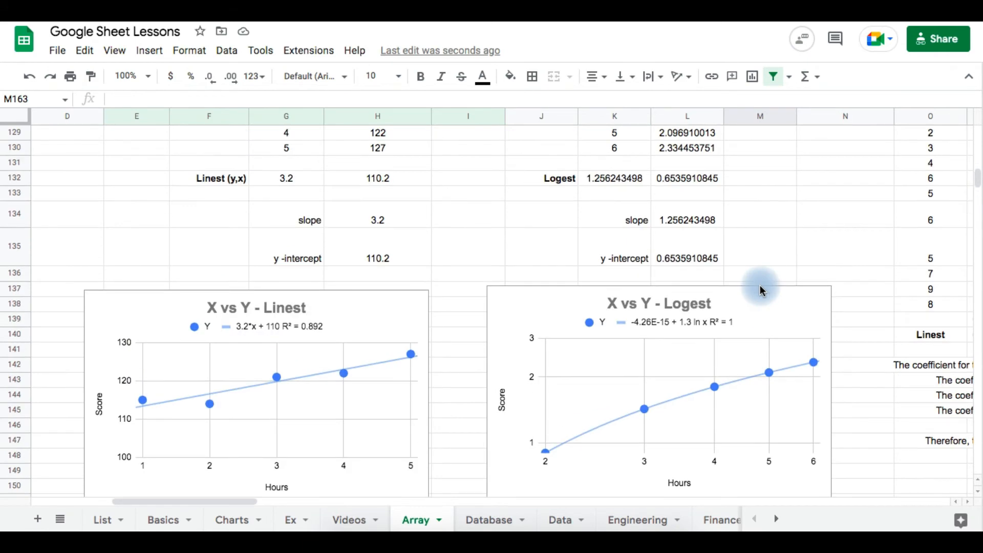
scroll(761, 290, up, 2)
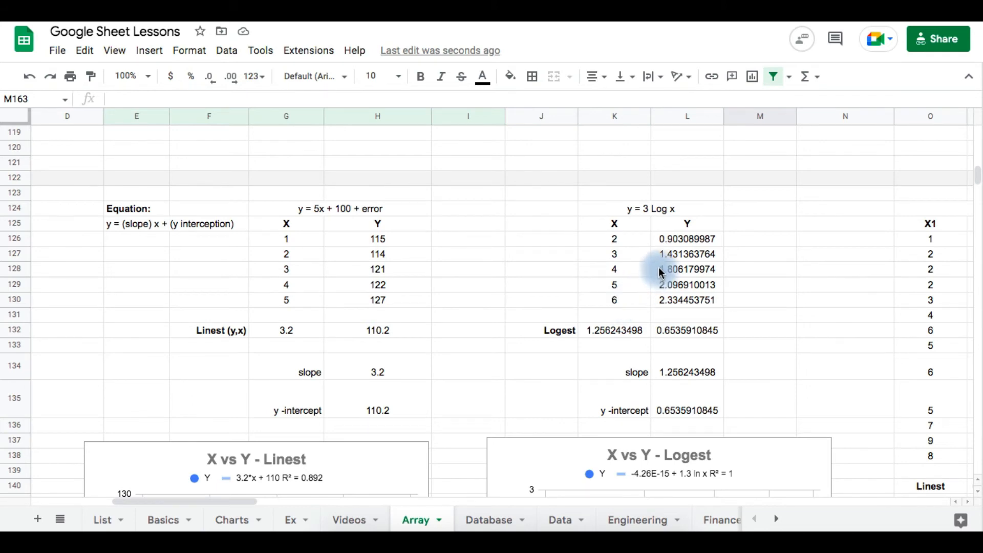
click(768, 330)
scroll(717, 307, down, 1)
click(617, 284)
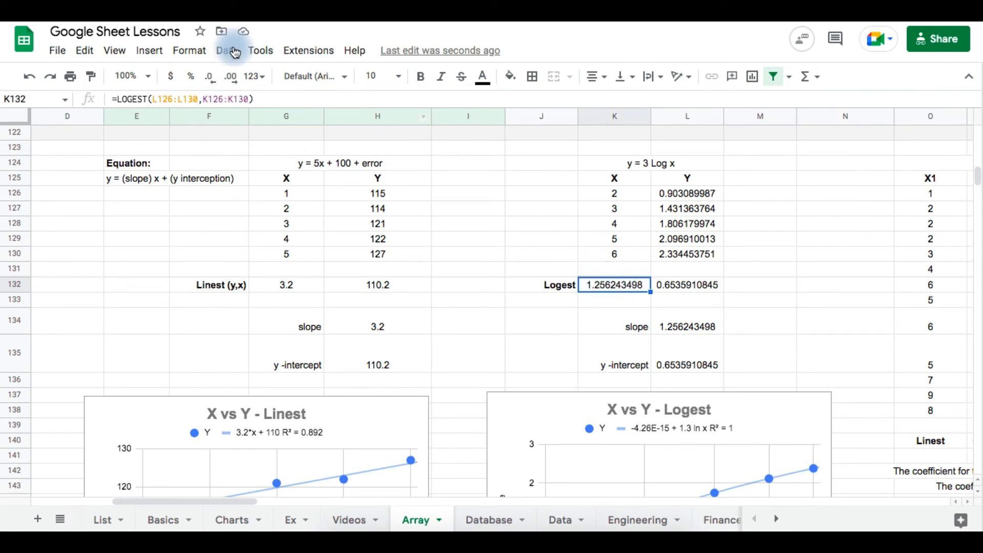
click(269, 99)
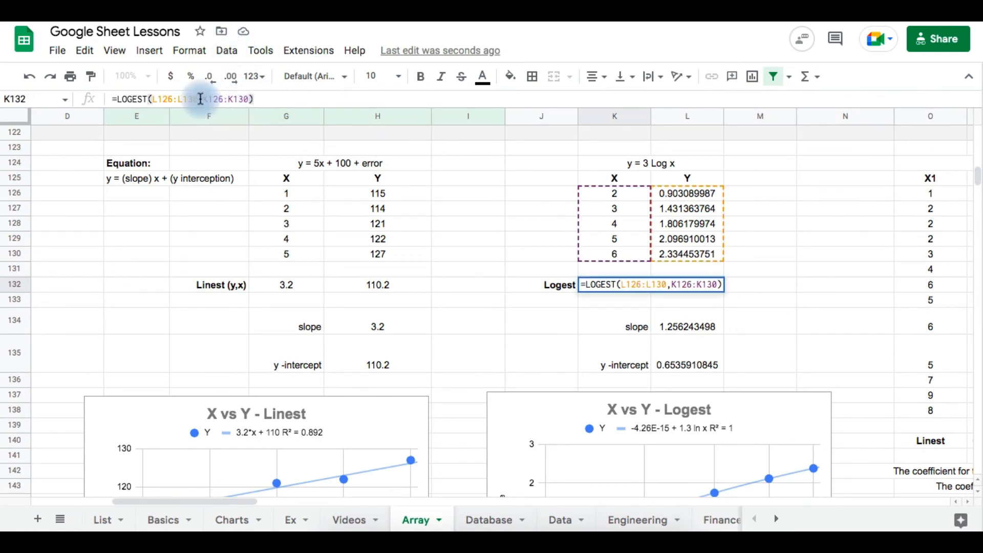
click(163, 99)
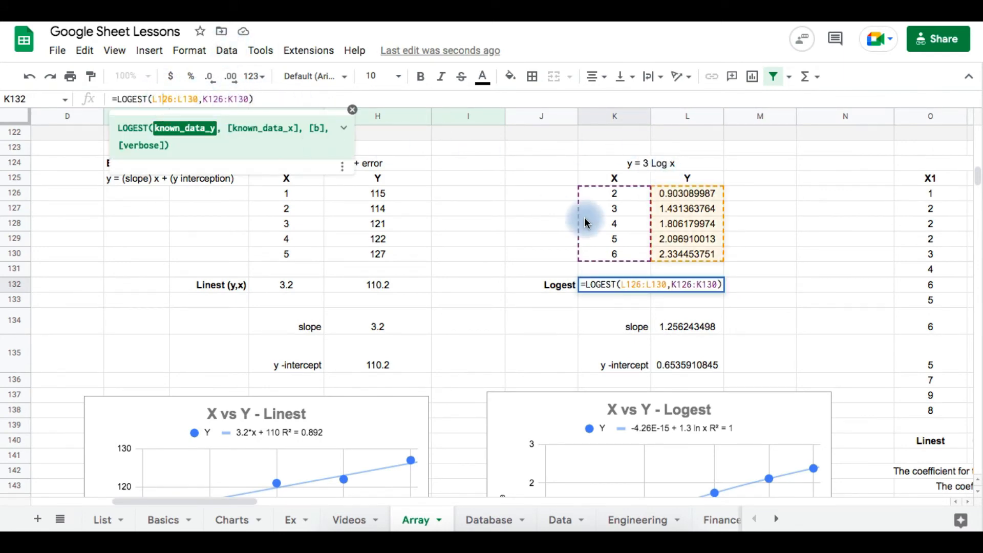
click(247, 98)
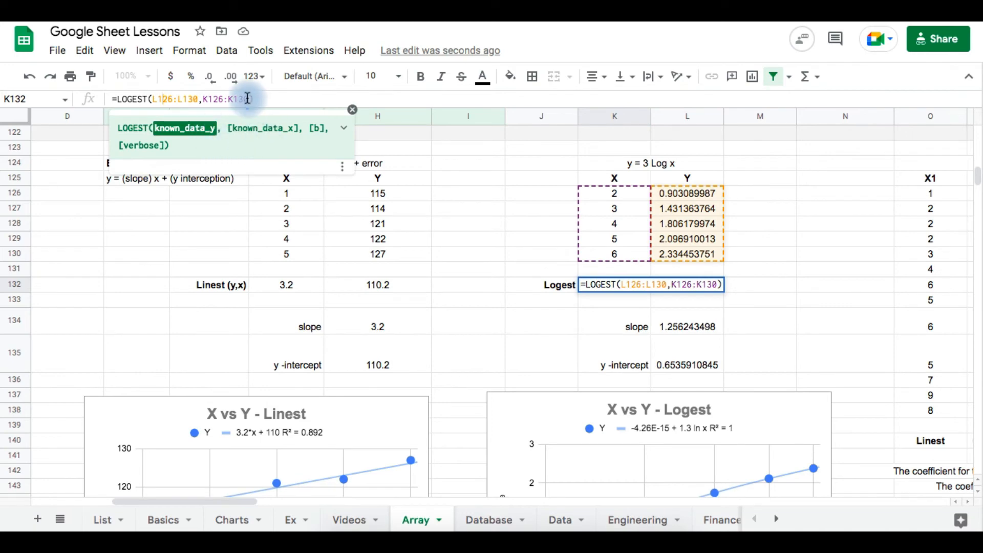
click(242, 101)
click(286, 102)
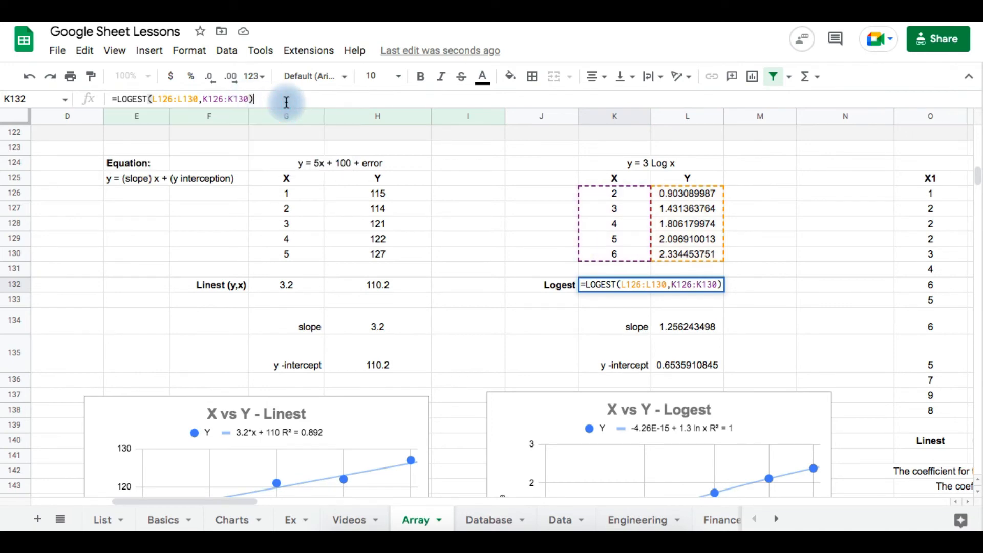
key(Return)
Step: Check the LOGEST slope and y-intercept cells in L134 and L135 against the trendline equation in the X vs Y - Logest chart
click(690, 327)
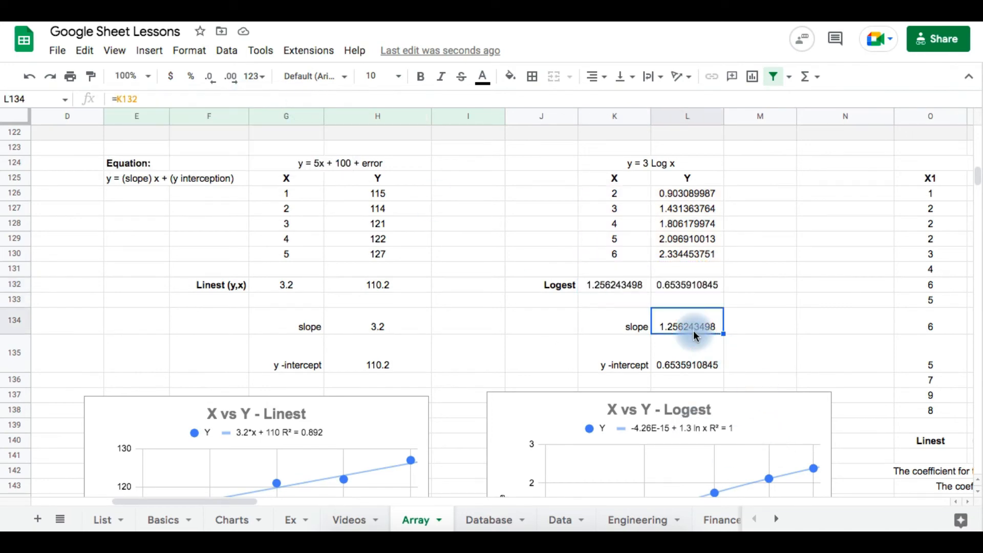
click(692, 365)
scroll(810, 340, down, 5)
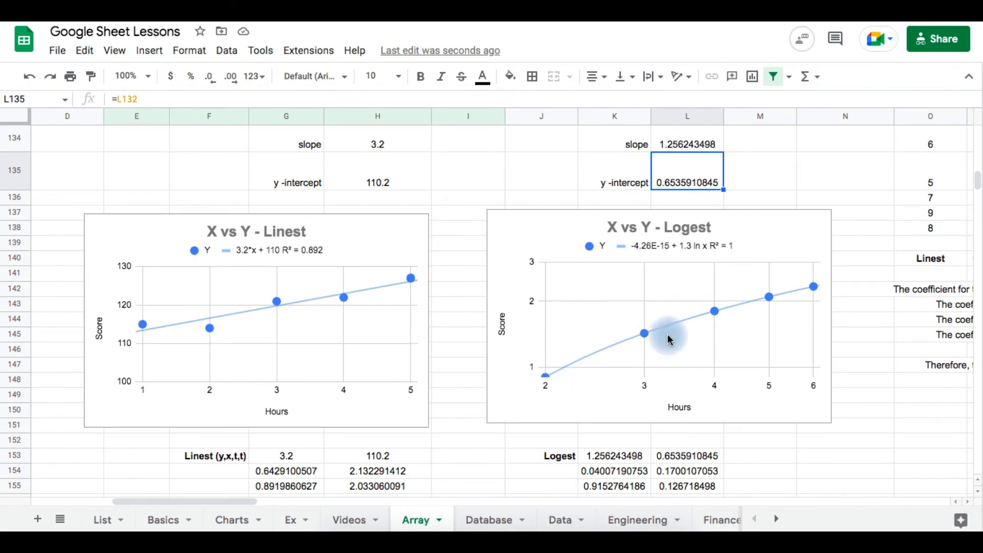
scroll(770, 303, up, 5)
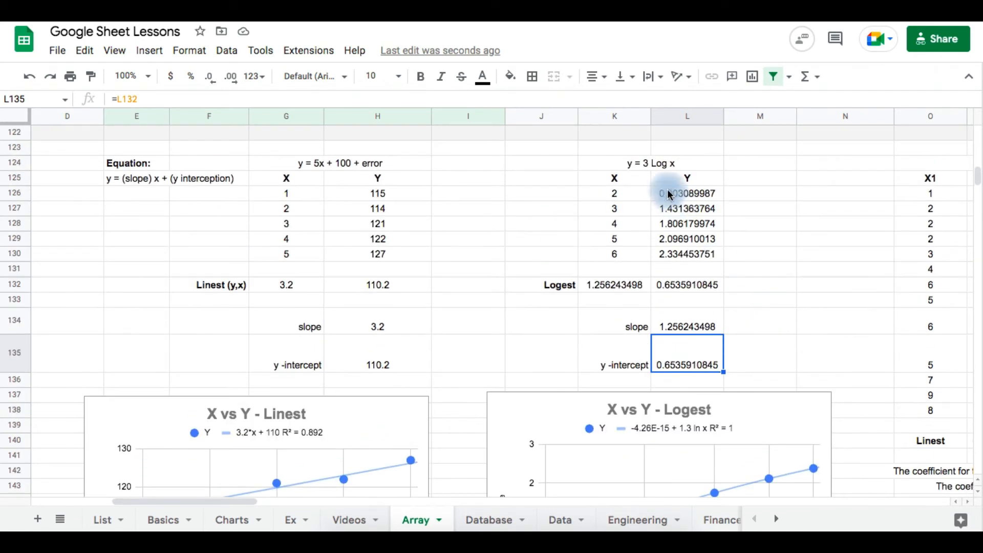
scroll(828, 340, down, 2)
scroll(829, 345, down, 3)
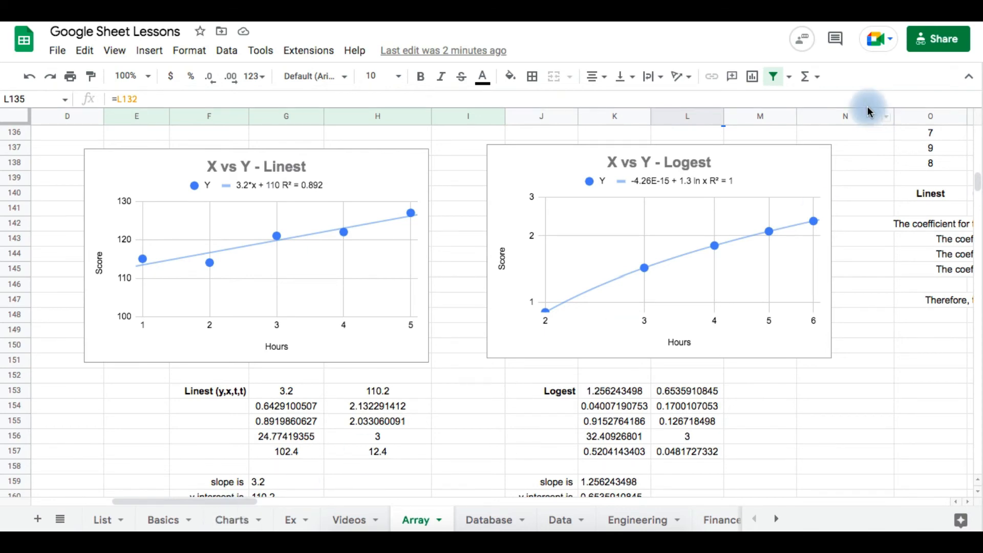
Step: Open the X vs Y - Logest chart for editing and view the trend line options in its series customisation settings
click(821, 162)
click(822, 163)
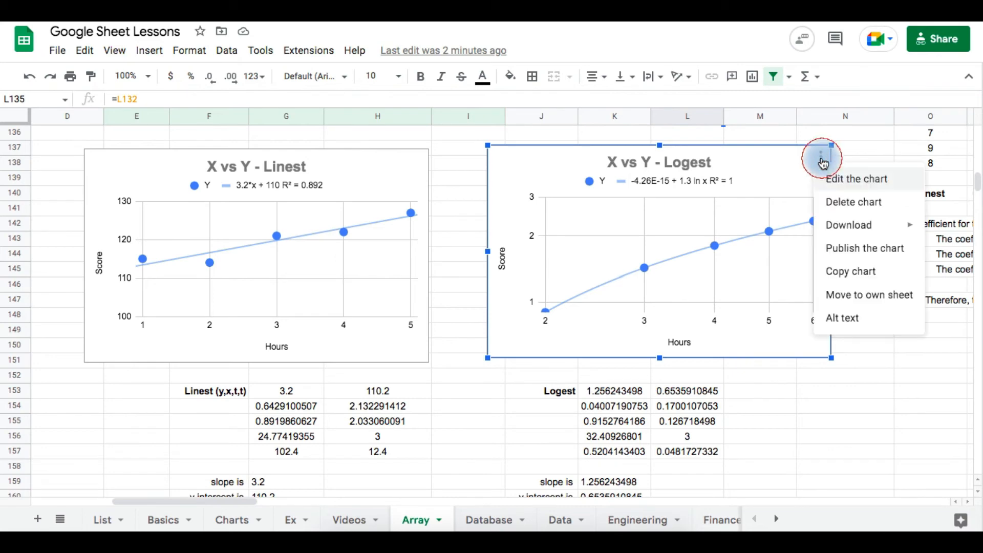
click(828, 177)
click(851, 180)
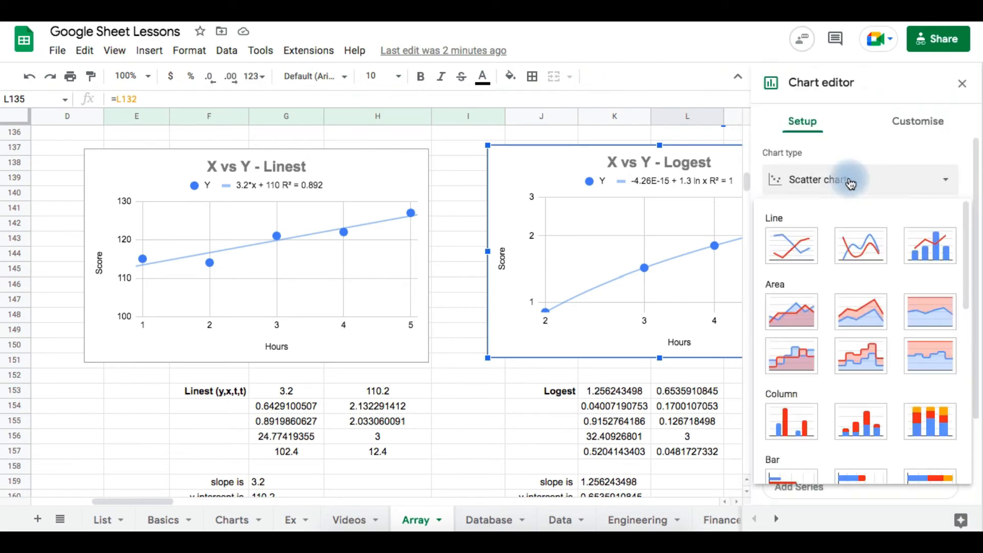
click(916, 121)
click(916, 127)
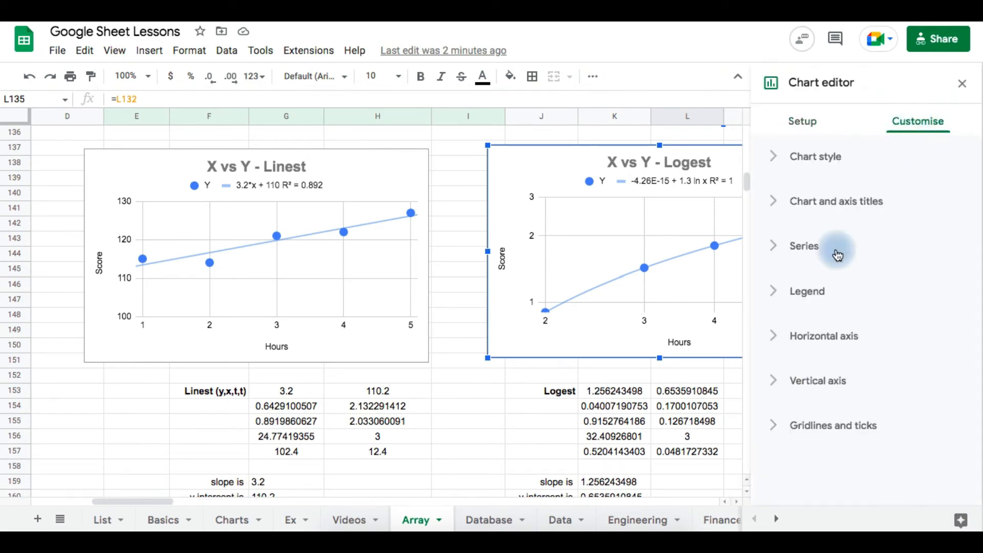
click(777, 251)
scroll(854, 347, down, 7)
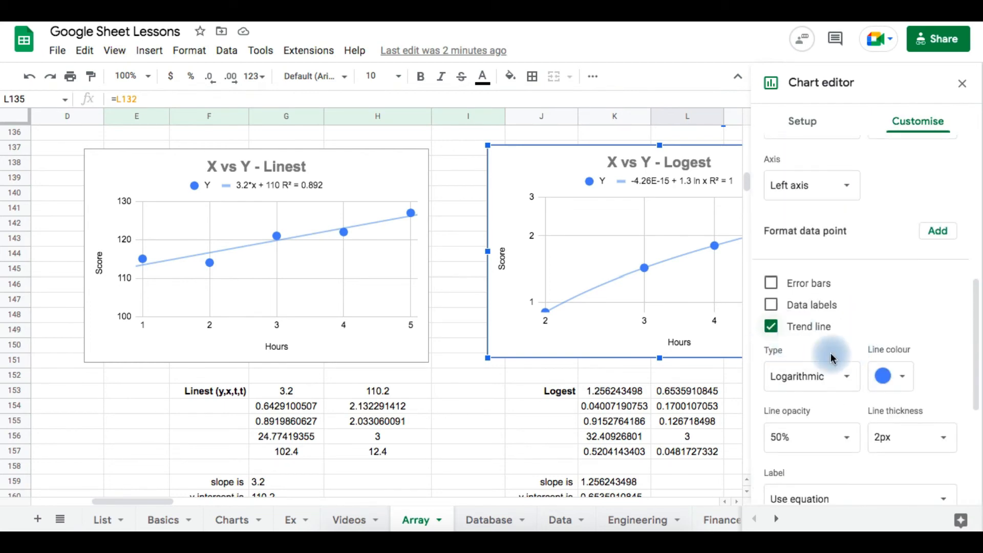
Step: Review the trend line's label and R² options for the X vs Y - Logest chart, and close the chart editor
scroll(845, 363, down, 3)
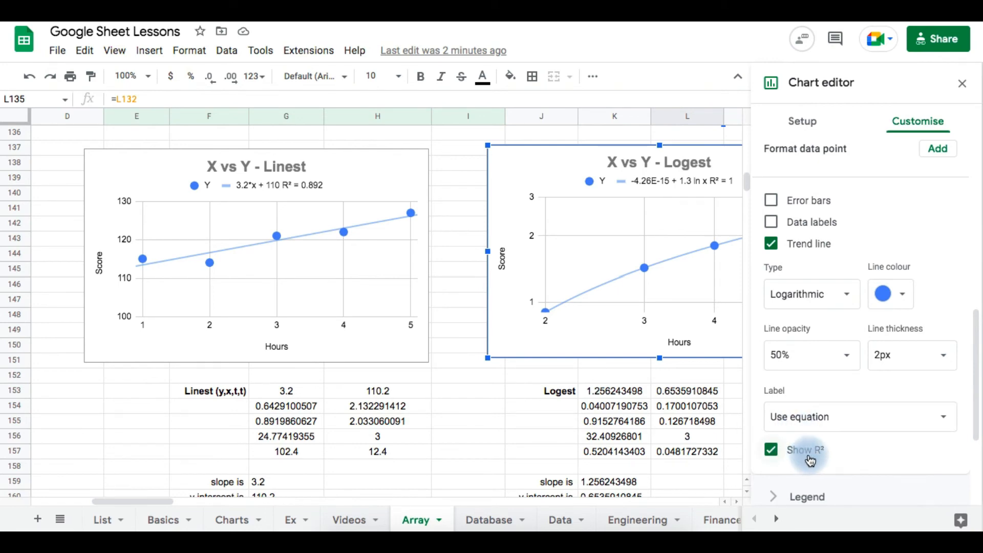
click(962, 82)
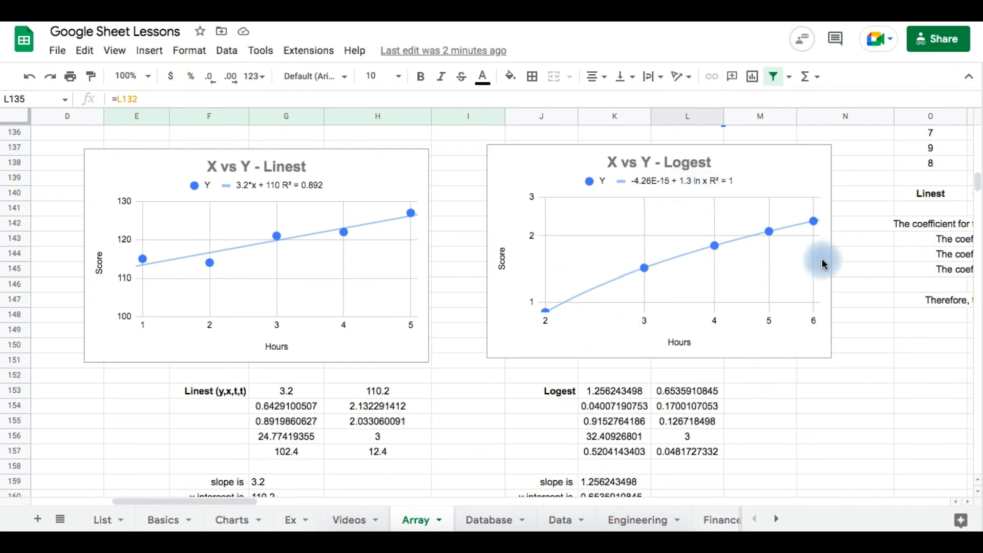
click(819, 416)
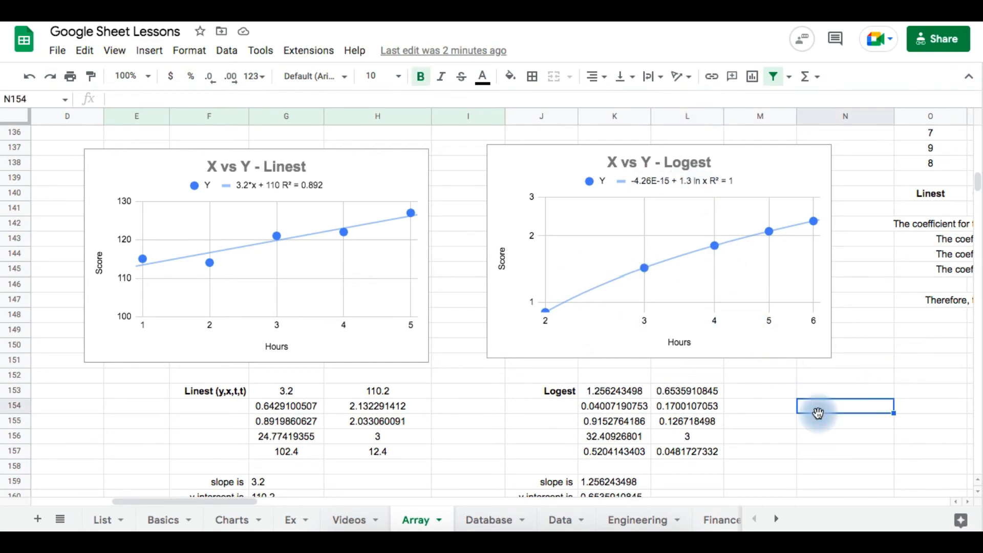
Step: Review the labelled Logest regression statistics in rows 159 to 168 and inspect the y-only LOGEST formula in K171
scroll(818, 412, down, 3)
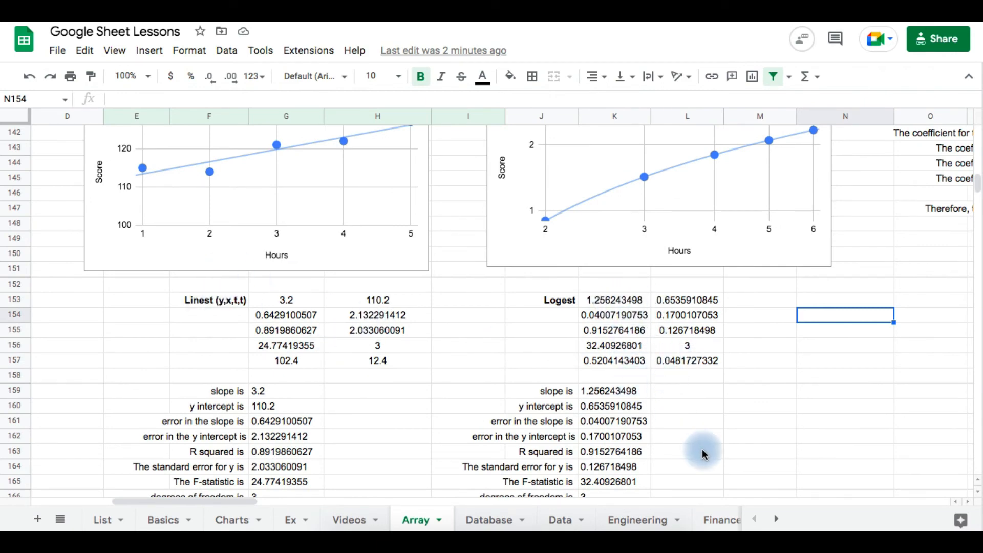
scroll(702, 453, down, 5)
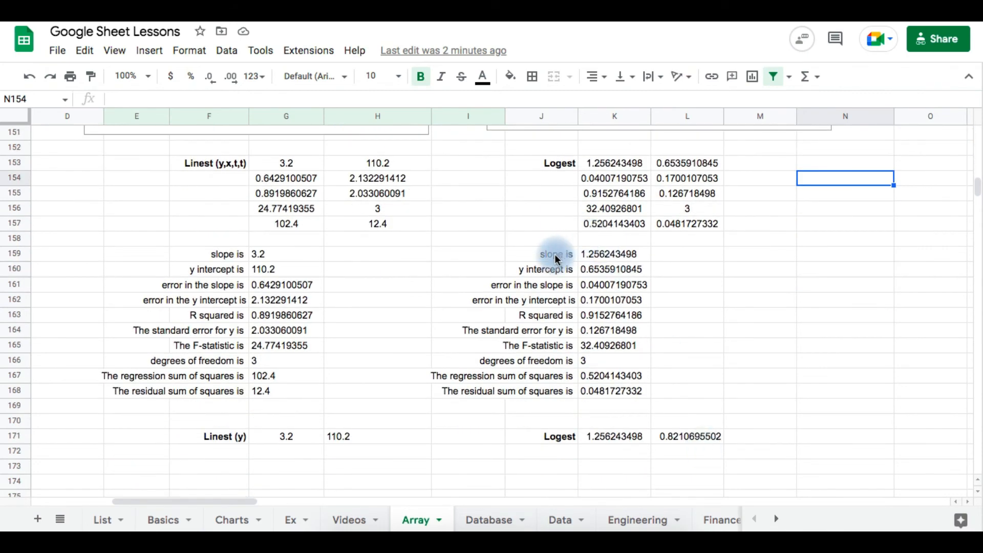
scroll(589, 281, down, 2)
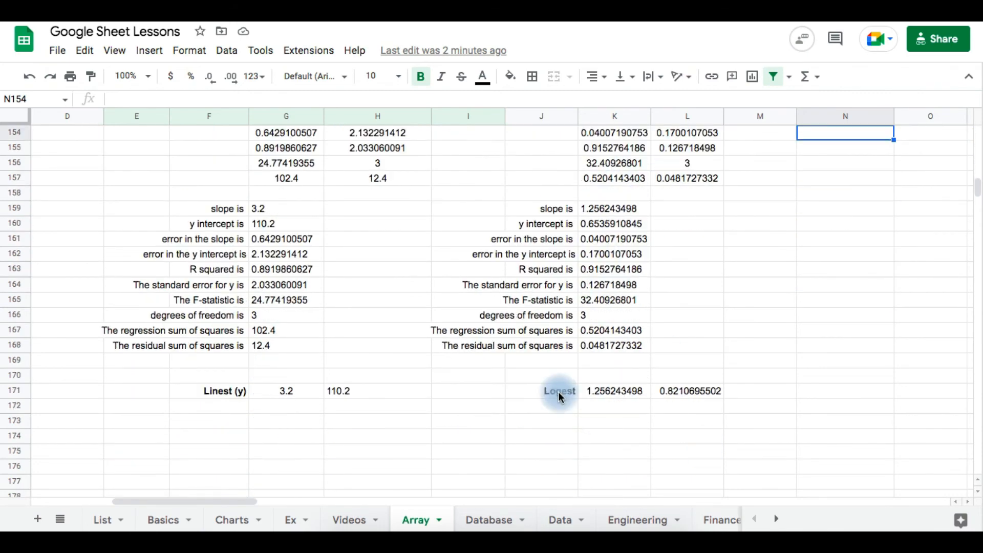
click(560, 391)
click(621, 397)
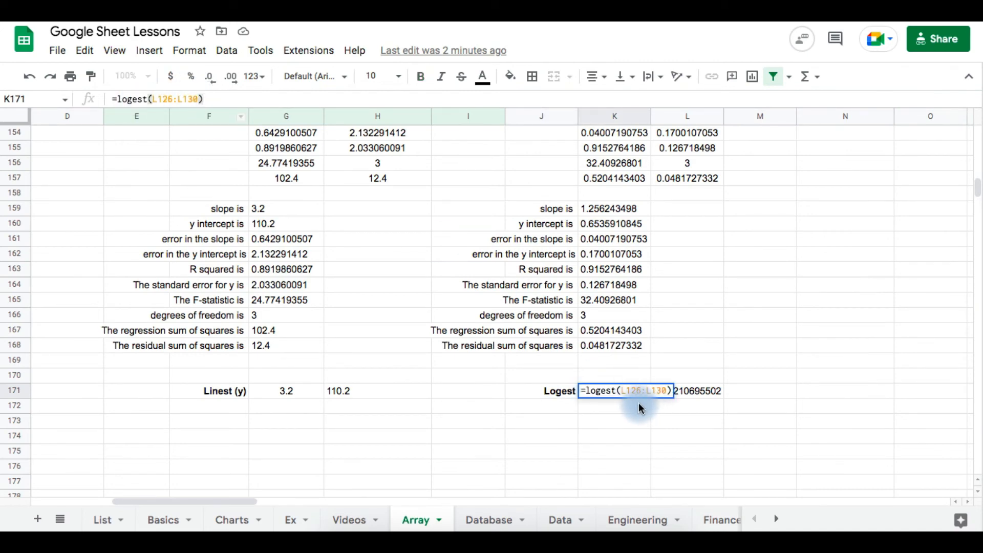
key(Return)
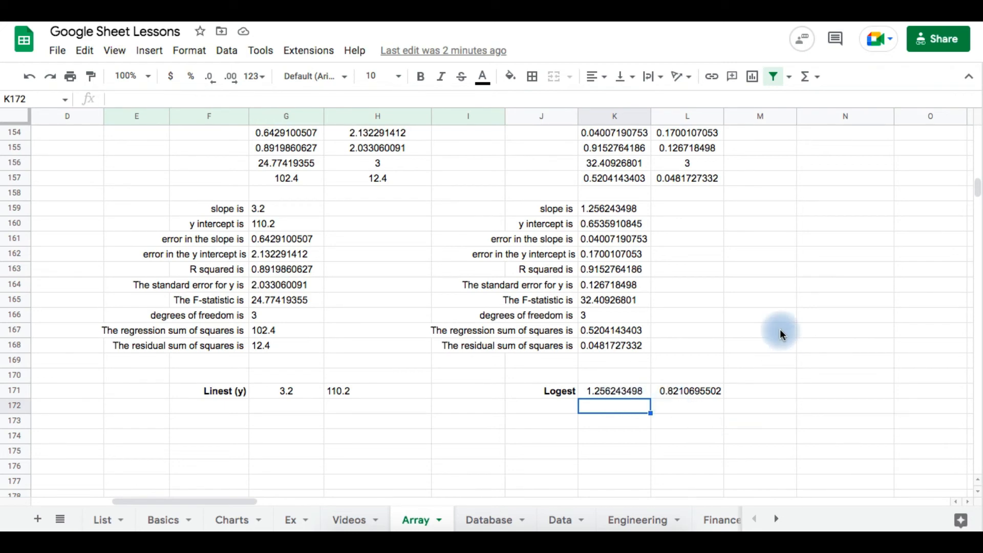
Step: Compare the y-only LOGEST results in K171 and L171 with the slope and intercept of the Logest output in row 153
scroll(757, 333, up, 2)
click(758, 333)
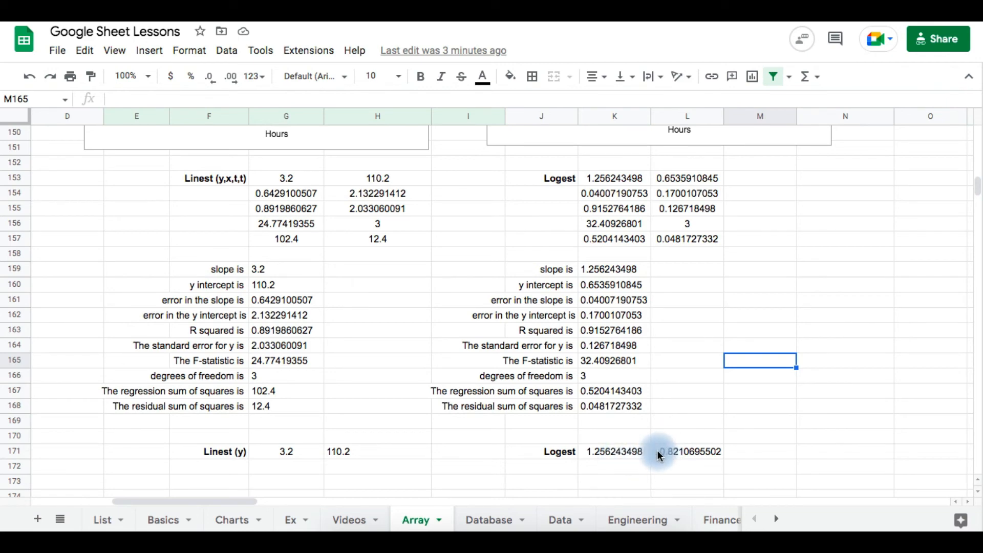
click(623, 457)
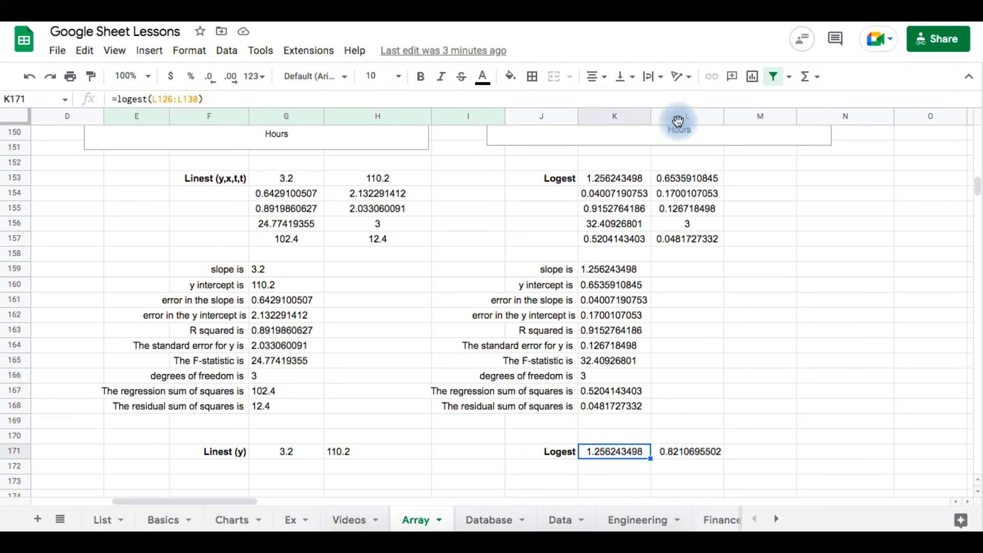
click(703, 457)
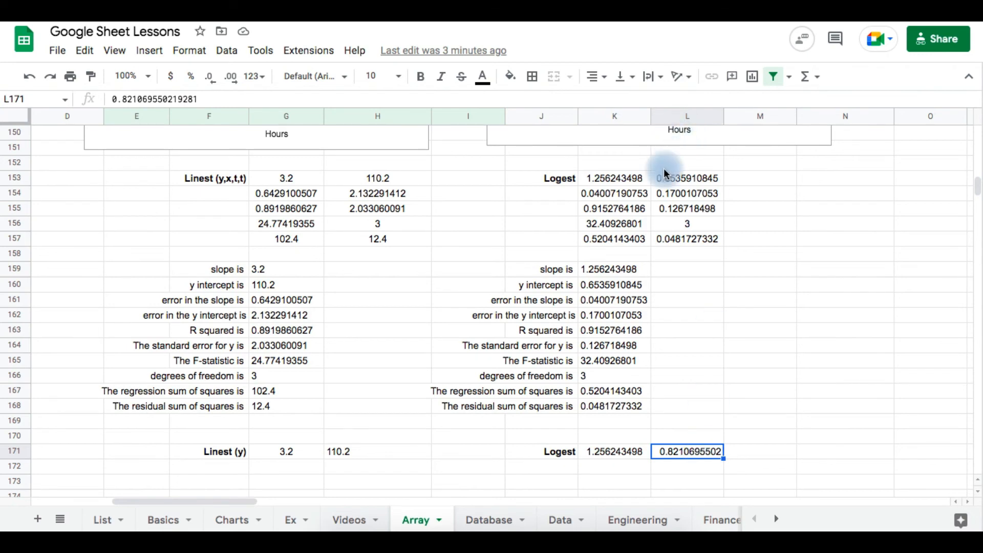
click(742, 365)
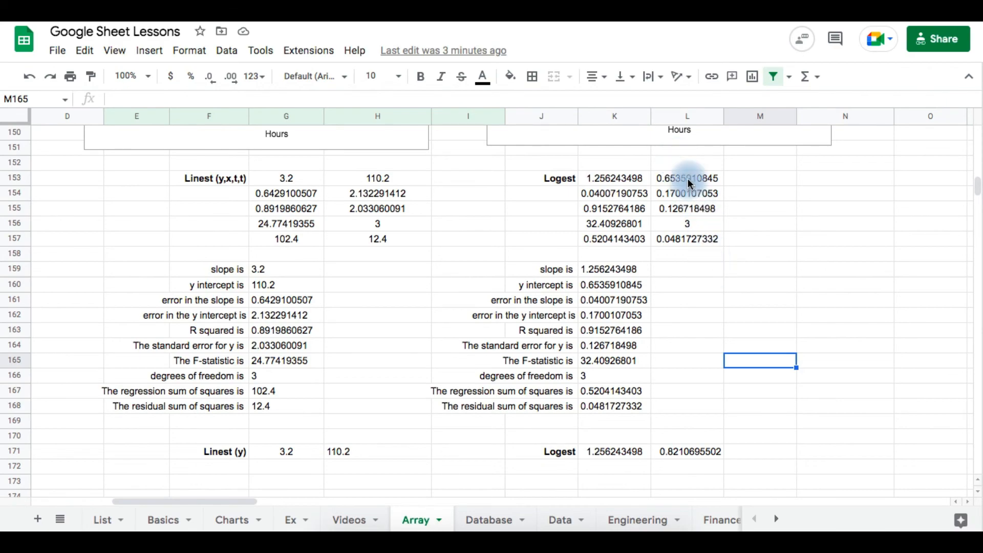
click(714, 409)
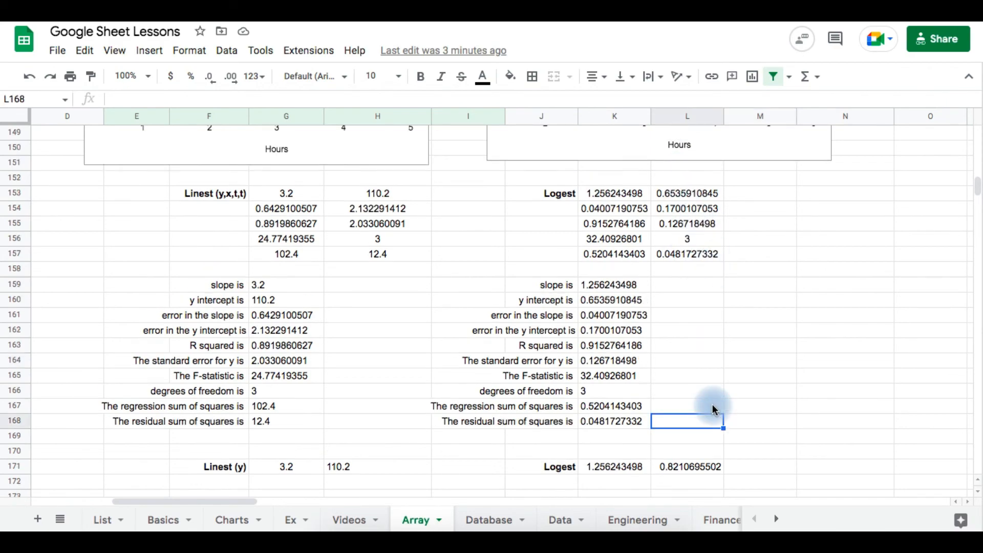
Step: Examine the multi-variable data in columns X1, X2, X3 and Y1 with the Linest coefficients and equation beneath it
scroll(713, 410, up, 5)
scroll(713, 404, up, 5)
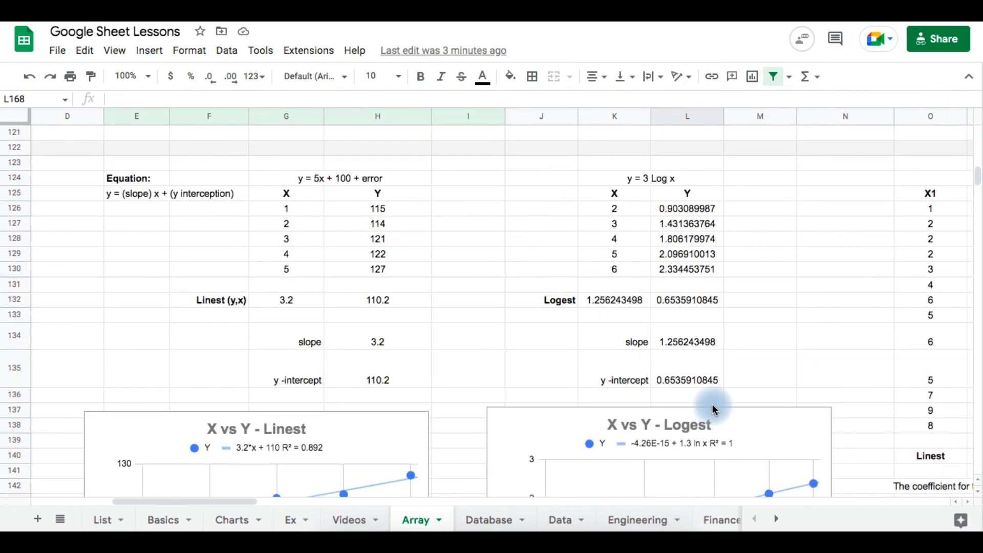
scroll(843, 338, right, 7)
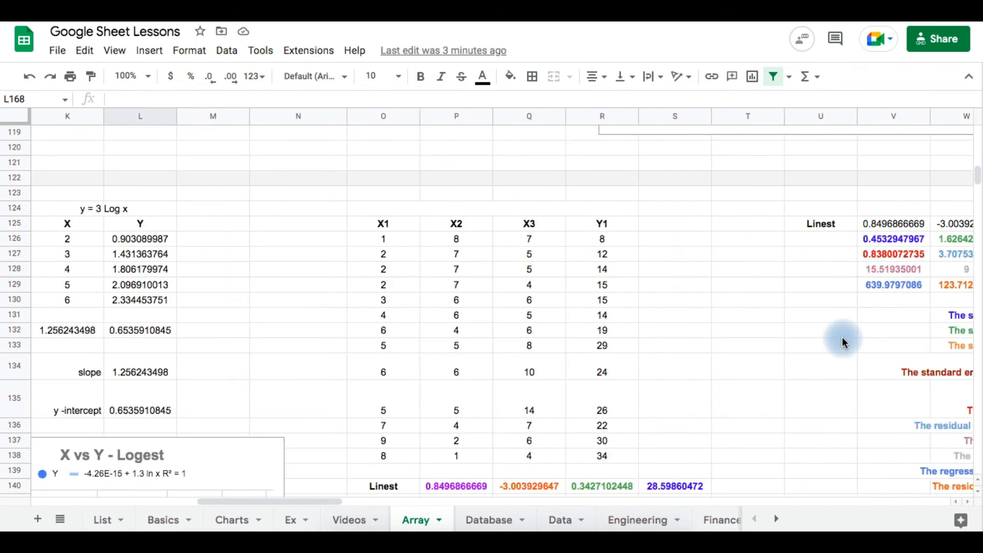
scroll(842, 341, down, 1)
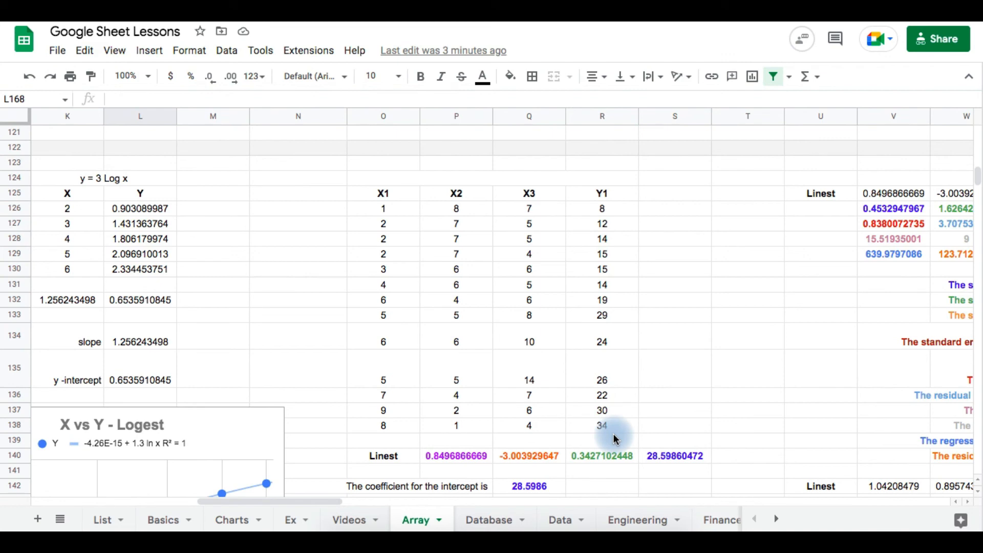
scroll(752, 361, down, 2)
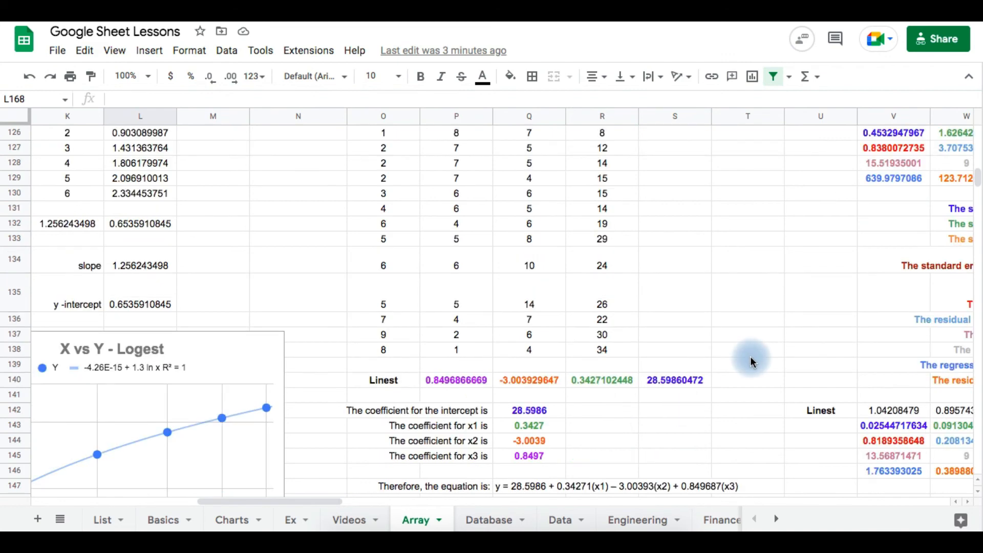
scroll(752, 362, down, 2)
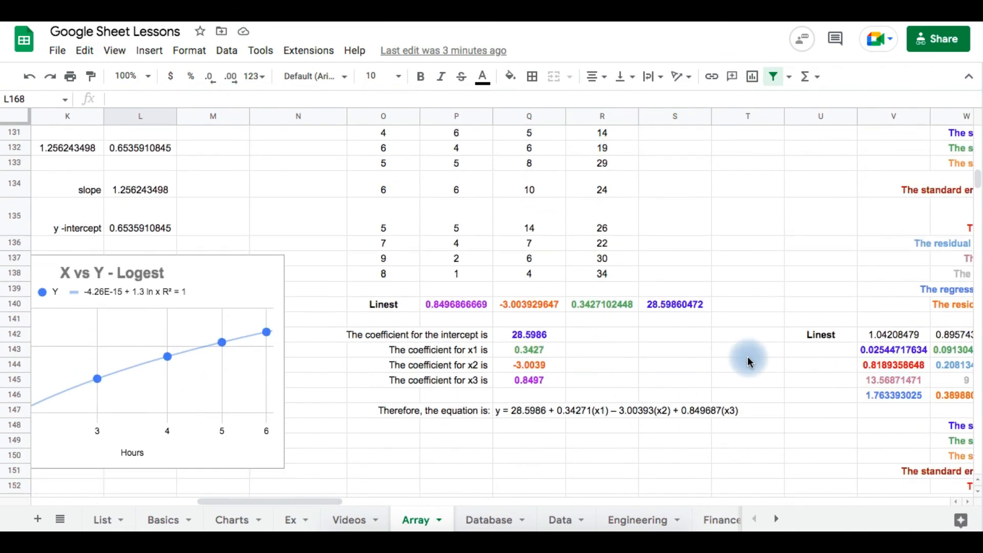
Step: Inspect the LINEST formula in P140, matching R126:R138 to Y1 and O126:Q138 to the three X columns
click(452, 308)
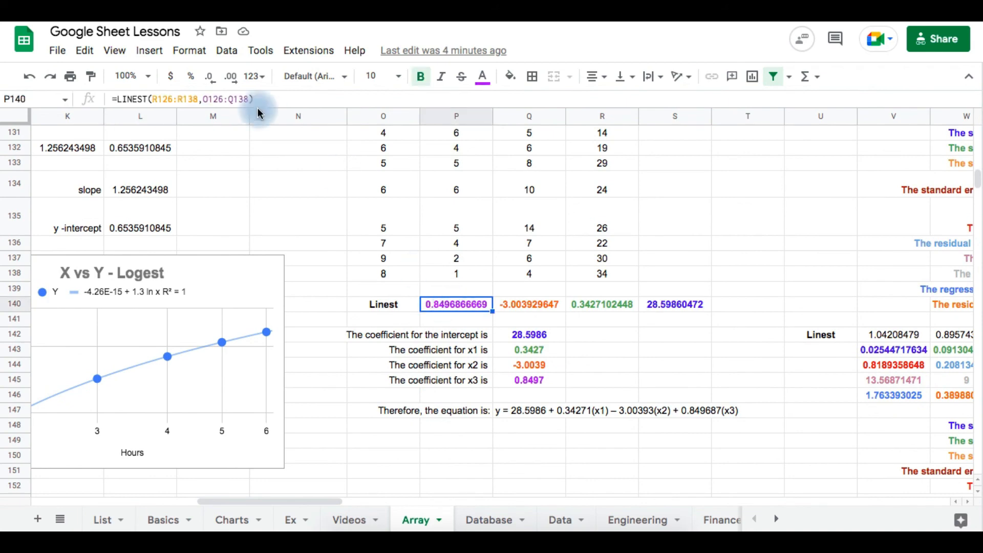
click(265, 97)
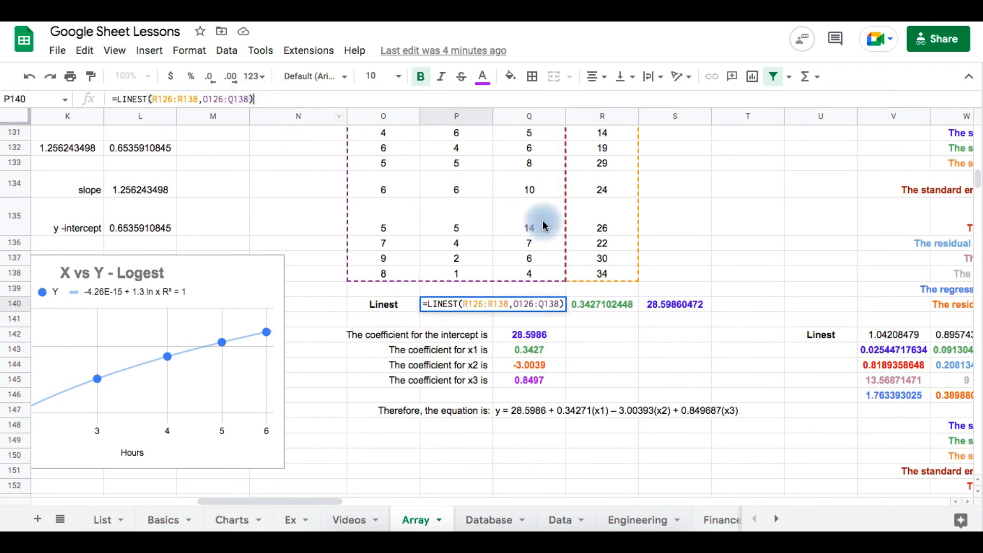
scroll(588, 238, up, 4)
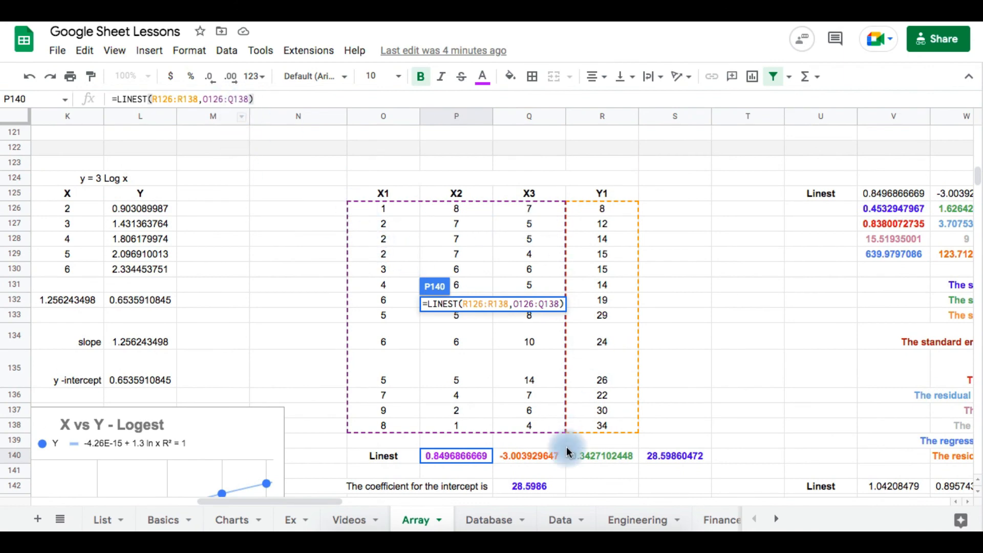
scroll(560, 401, down, 2)
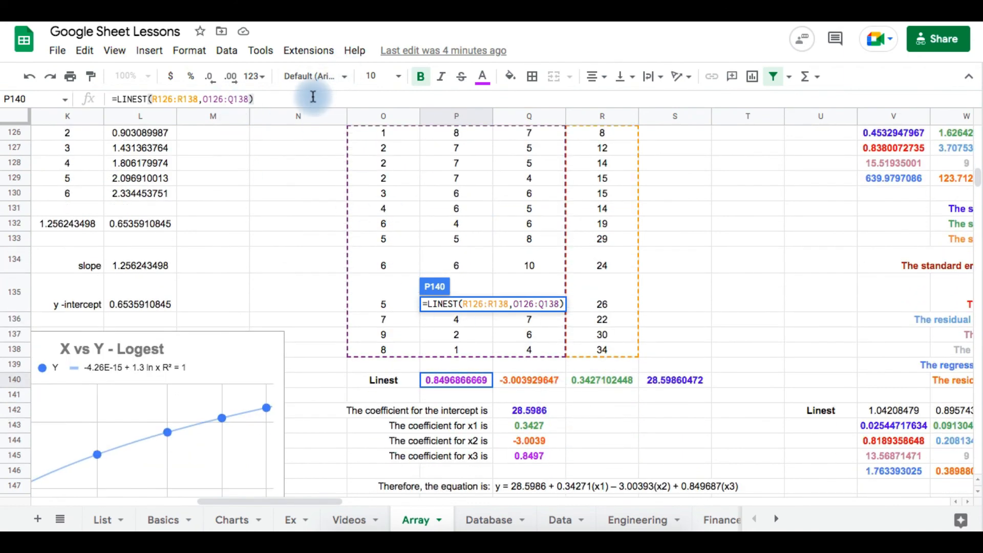
key(Return)
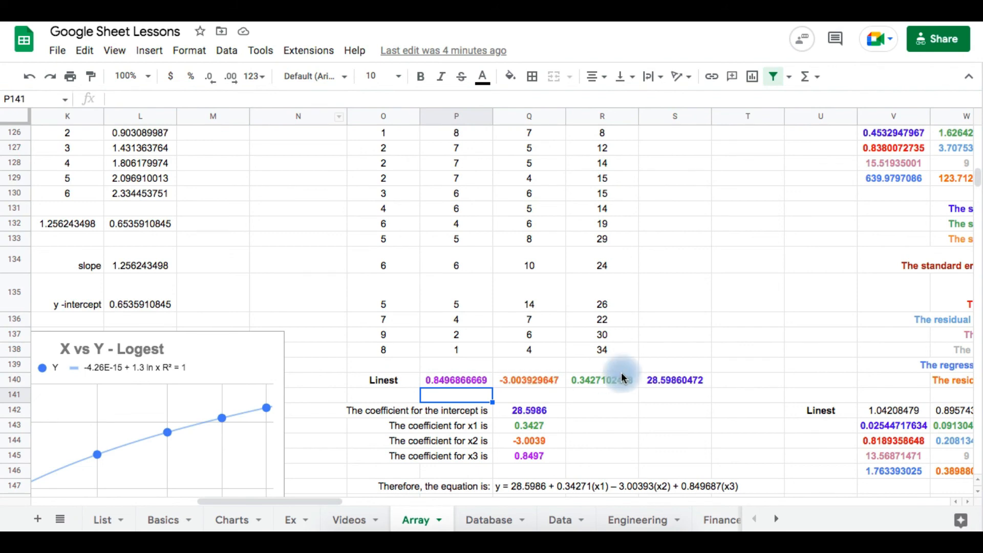
scroll(597, 432, down, 2)
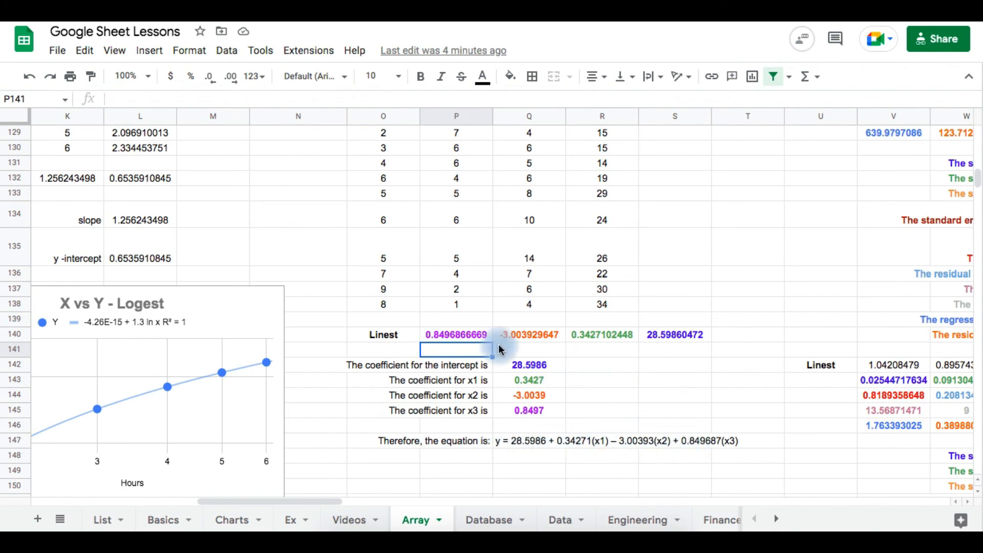
Step: Change the label in U142, beside the second multi-variable statistics block, to "Logest"
scroll(654, 454, right, 4)
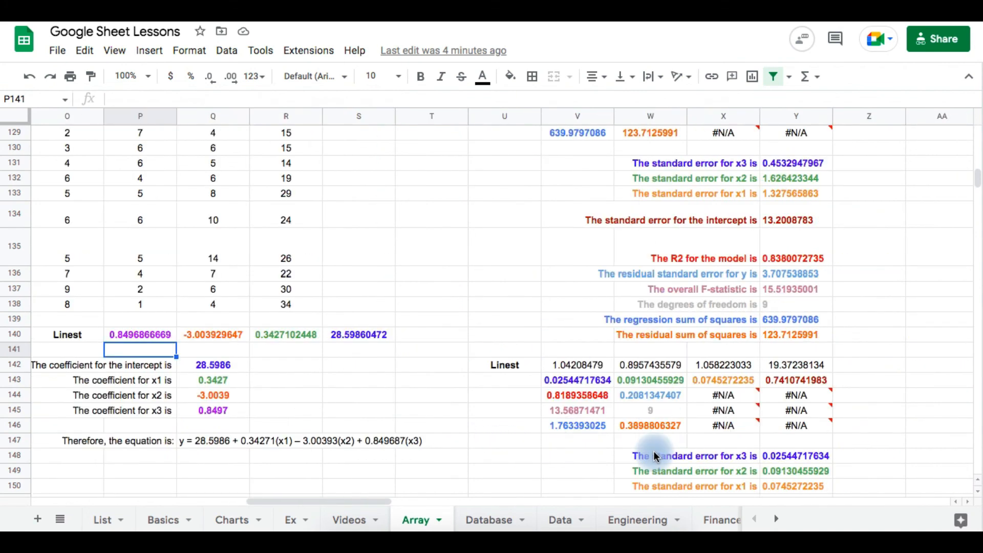
scroll(655, 456, up, 3)
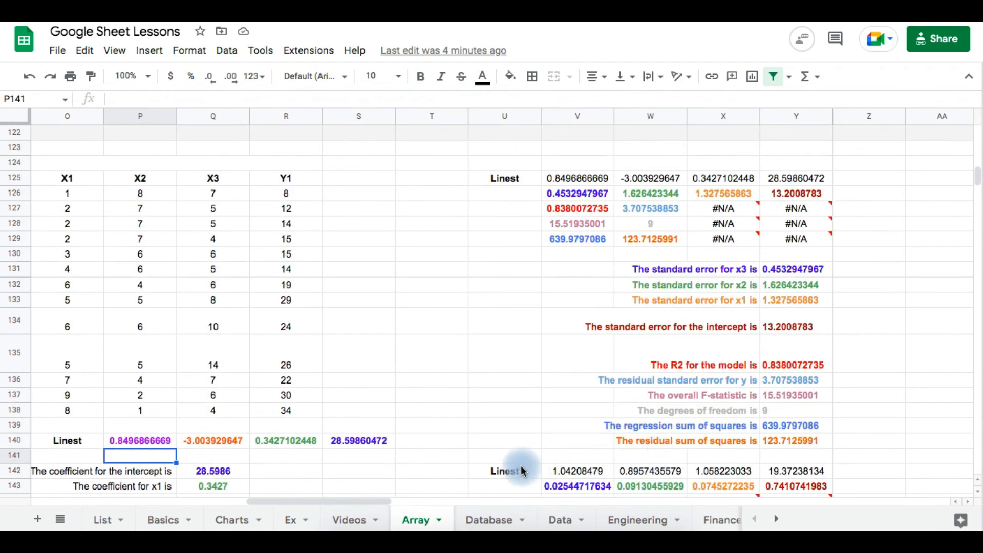
click(513, 475)
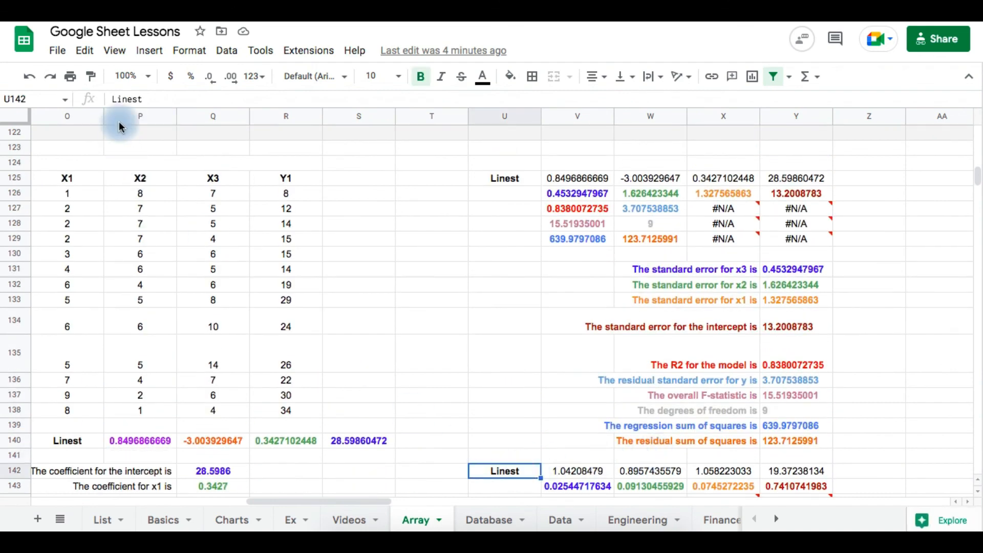
click(108, 105)
drag(158, 99, 70, 104)
text(Log)
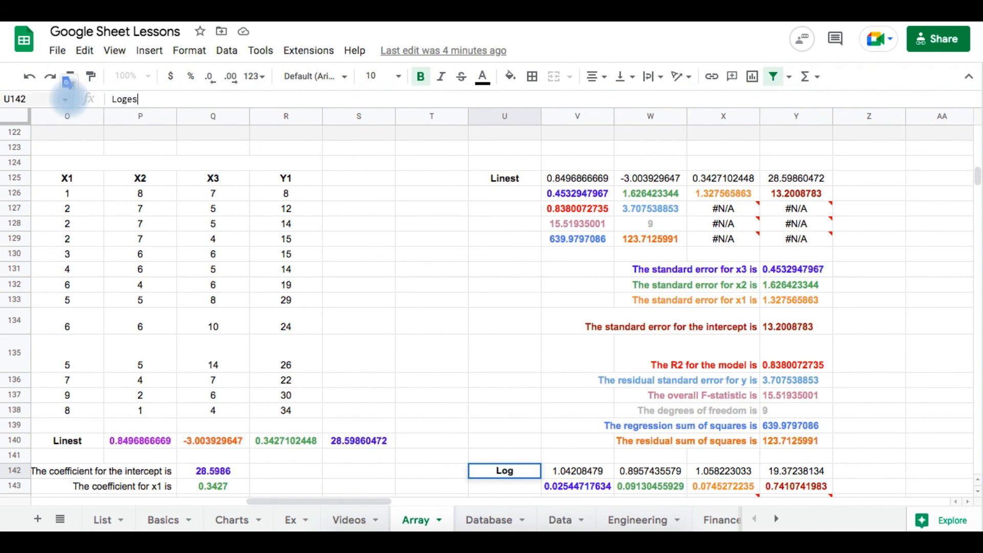
key(Return)
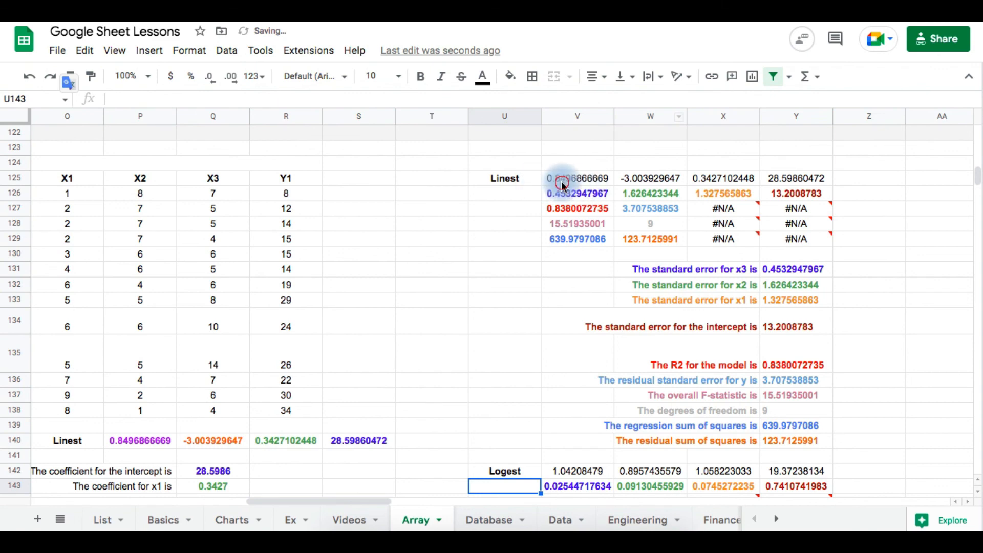
Step: Inspect the calculate_b and verbose arguments of the multi-variable LINEST formula in V125
click(562, 182)
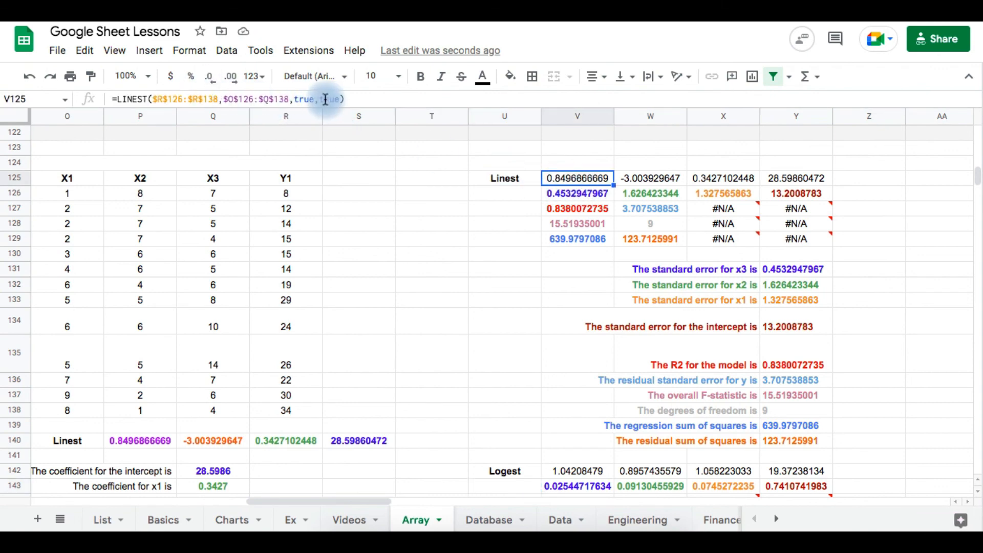
click(303, 100)
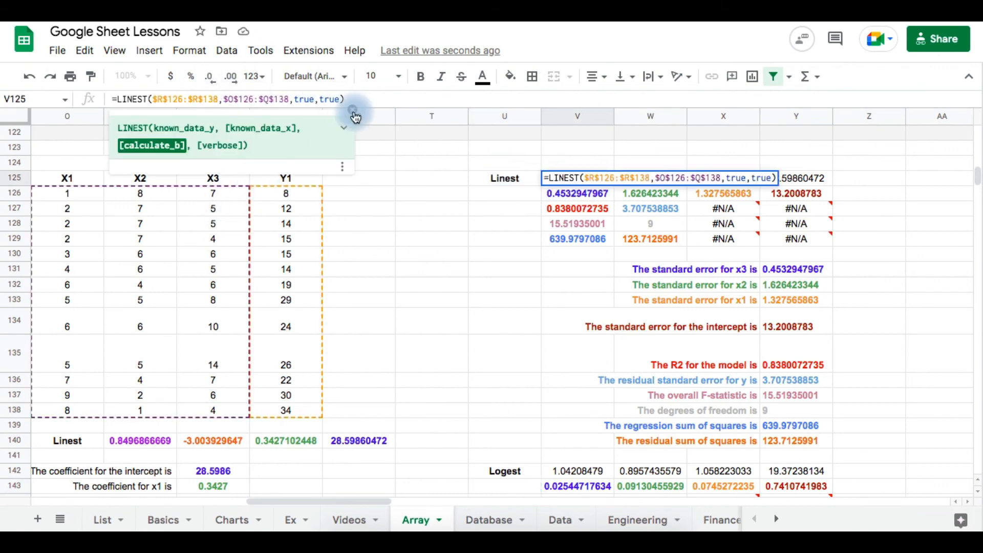
key(Return)
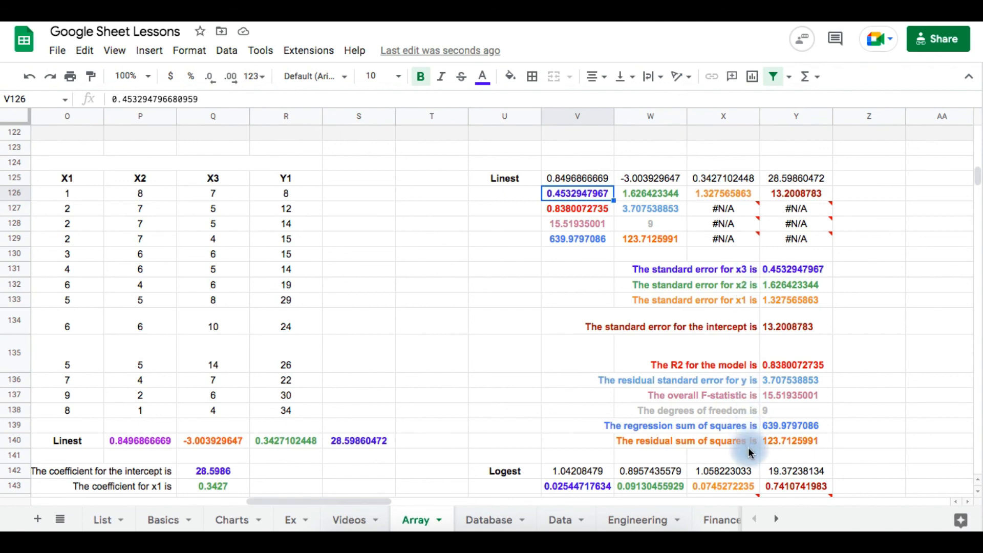
Step: Inspect the multi-variable LOGEST formula in V142, including its data ranges and two true arguments
scroll(831, 452, down, 5)
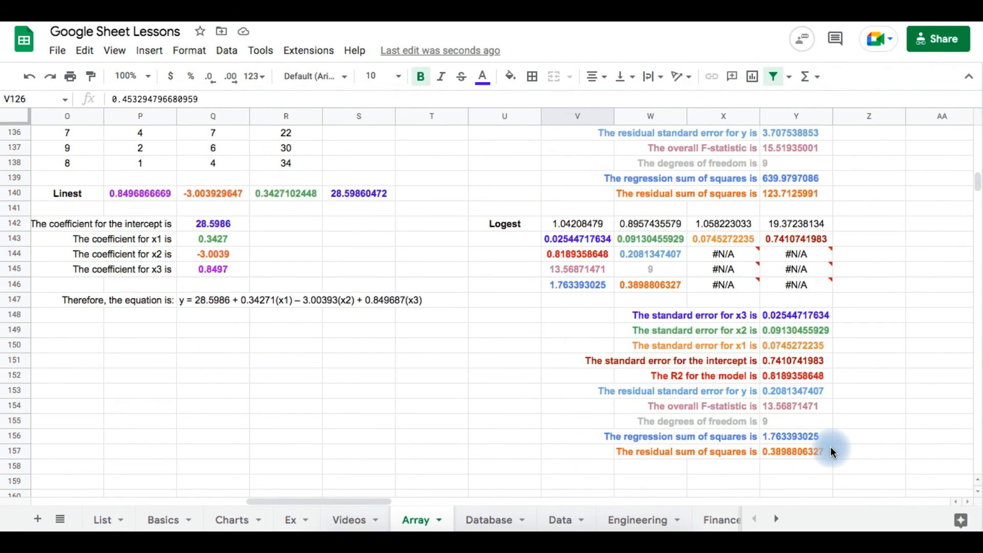
click(586, 226)
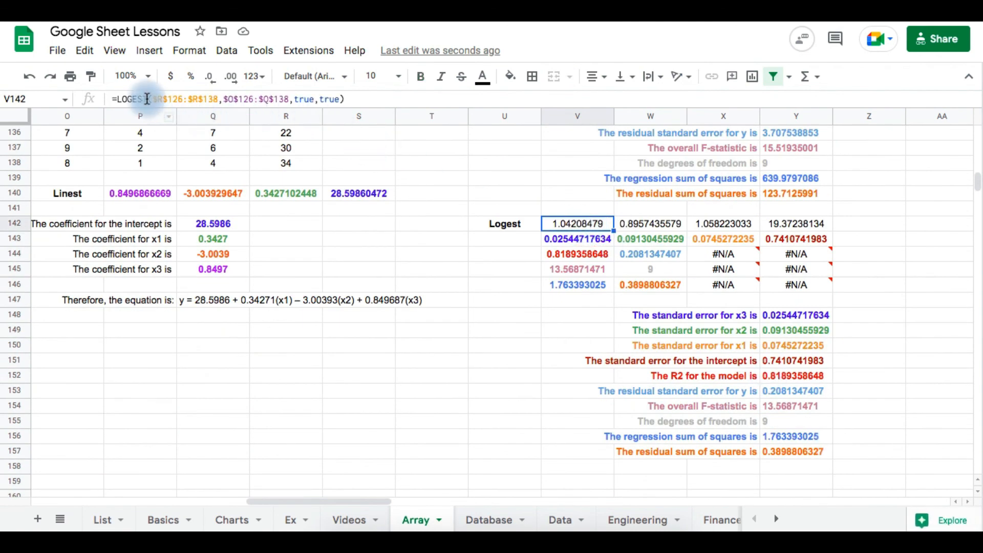
click(377, 99)
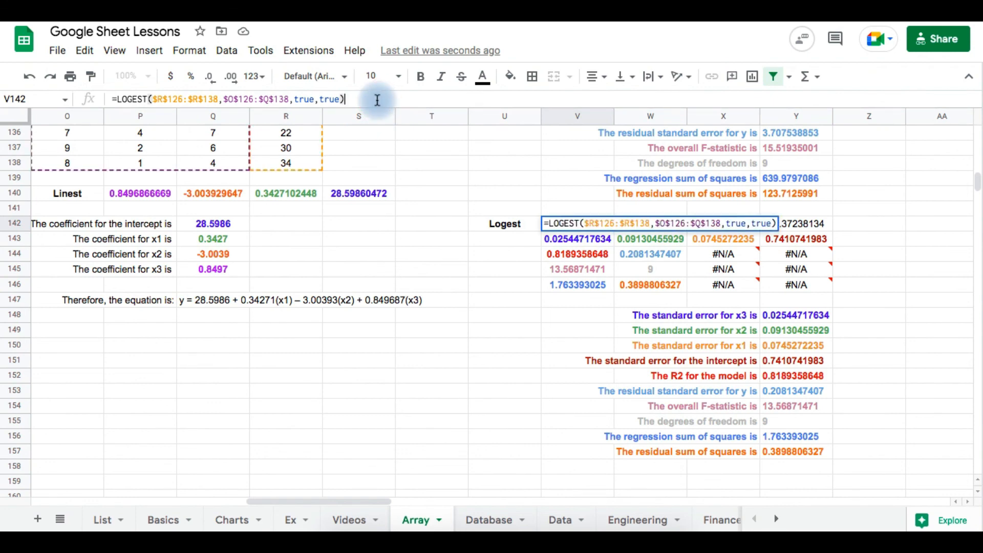
key(Return)
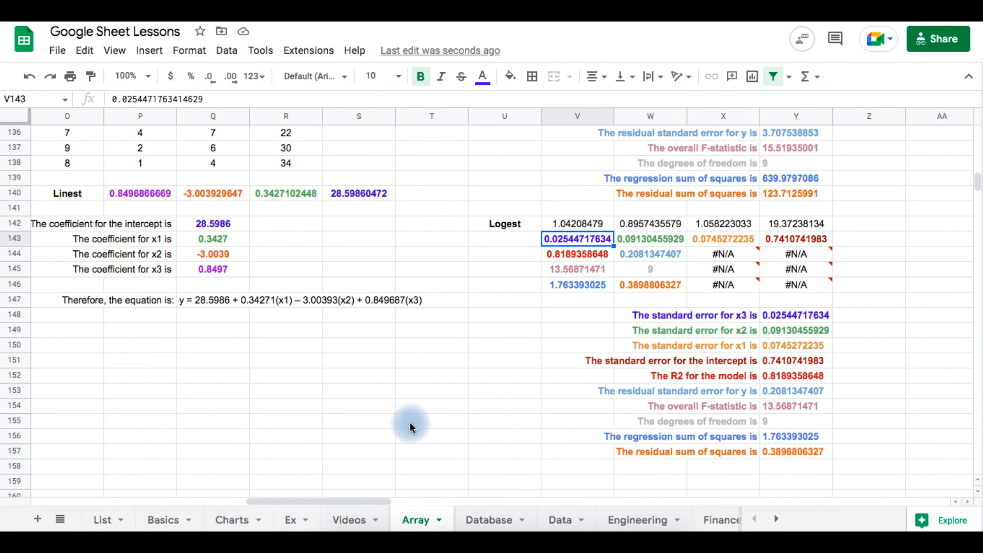
Step: Return to the variable descriptions and Line Graph in columns B and C, beside the X vs Y - Linest chart
scroll(409, 422, left, 10)
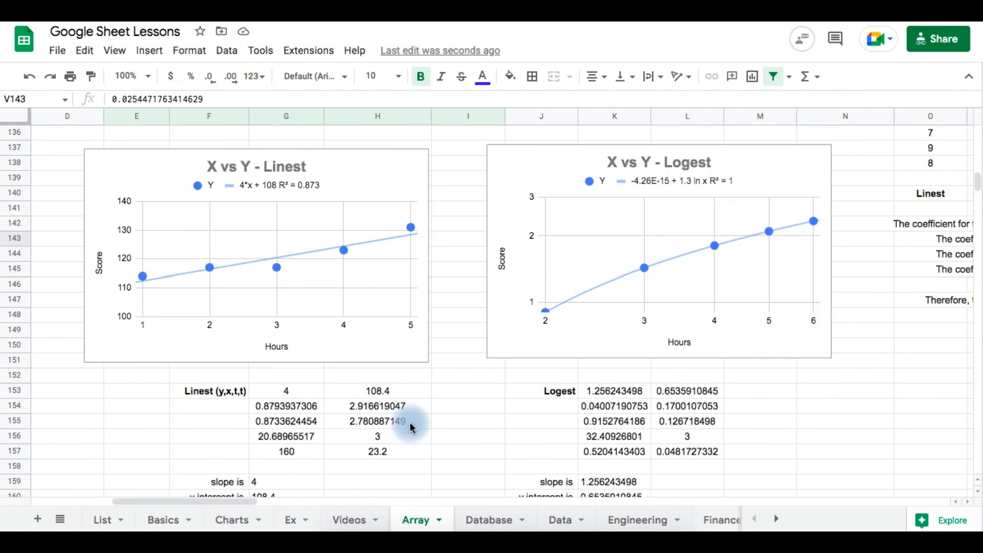
scroll(410, 424, left, 5)
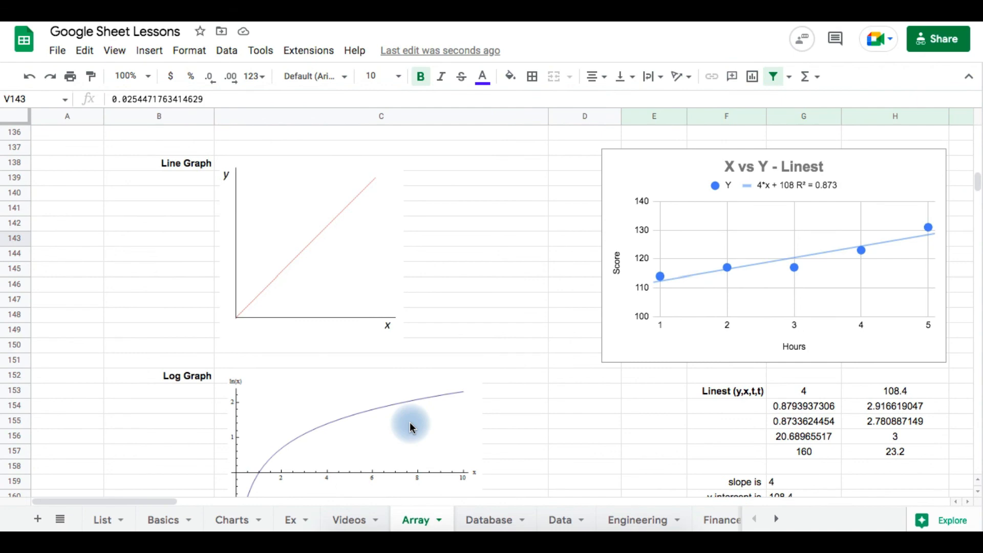
scroll(410, 425, up, 3)
scroll(410, 421, up, 1)
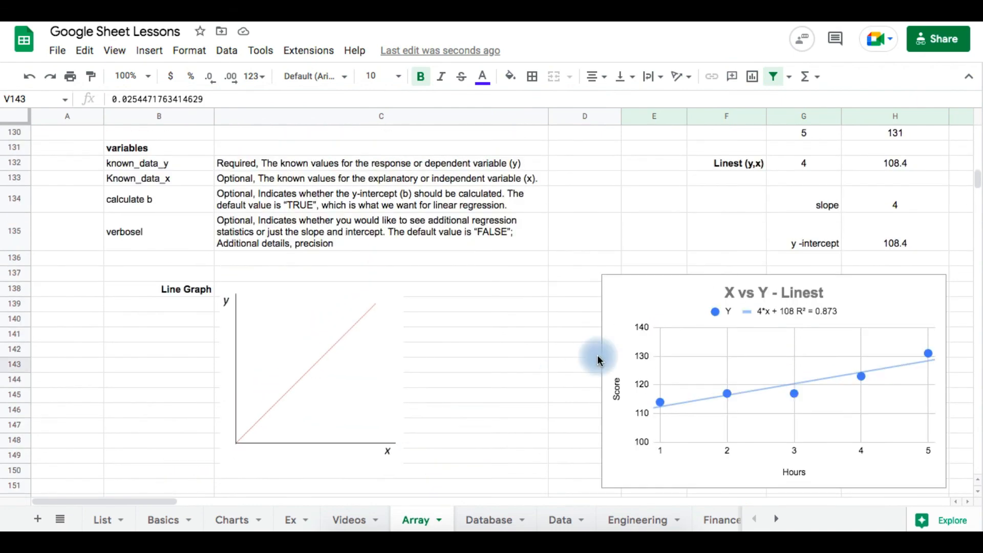